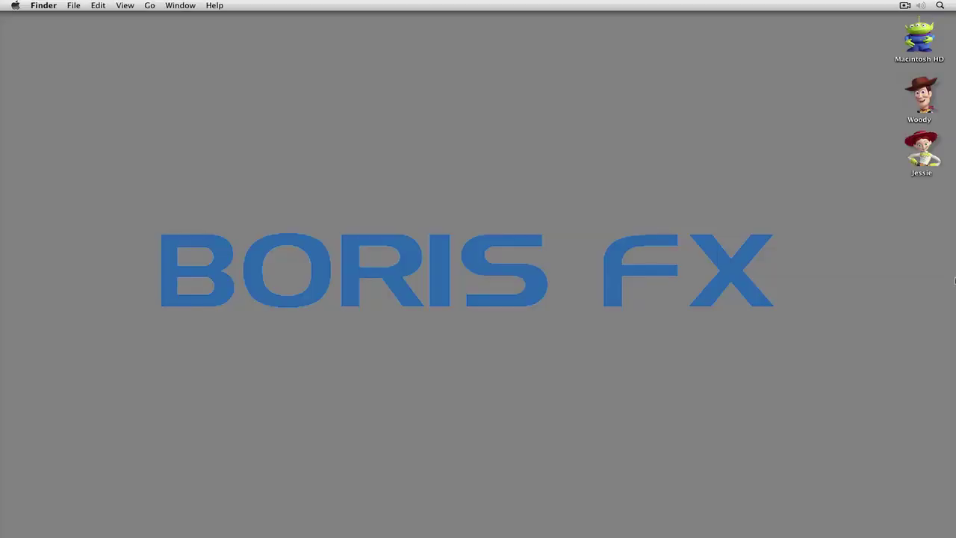
Step: Preview Untitled.mov and Virtual Set.mov in the source monitor, ending with the presenter clip loaded
key("super+Tab")
key("super+Tab")
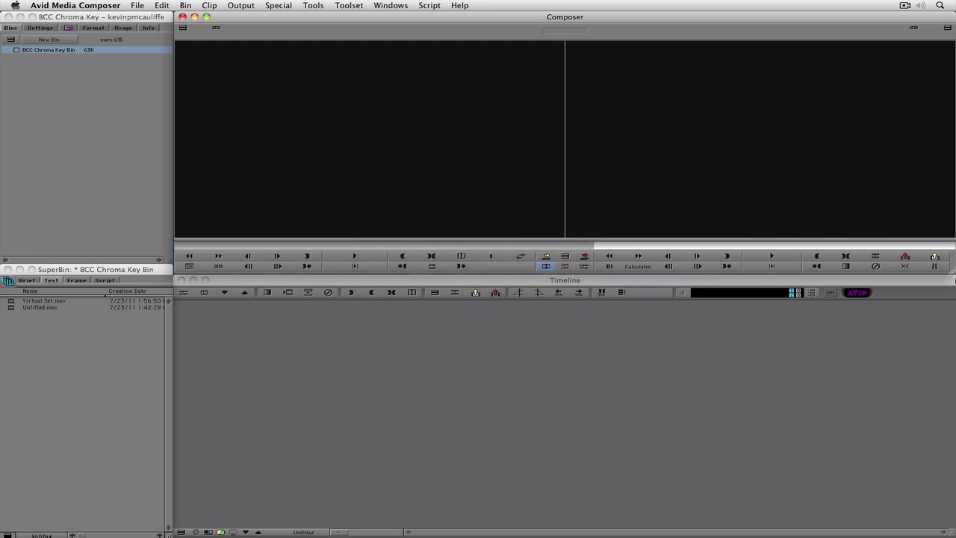
double_click(12, 306)
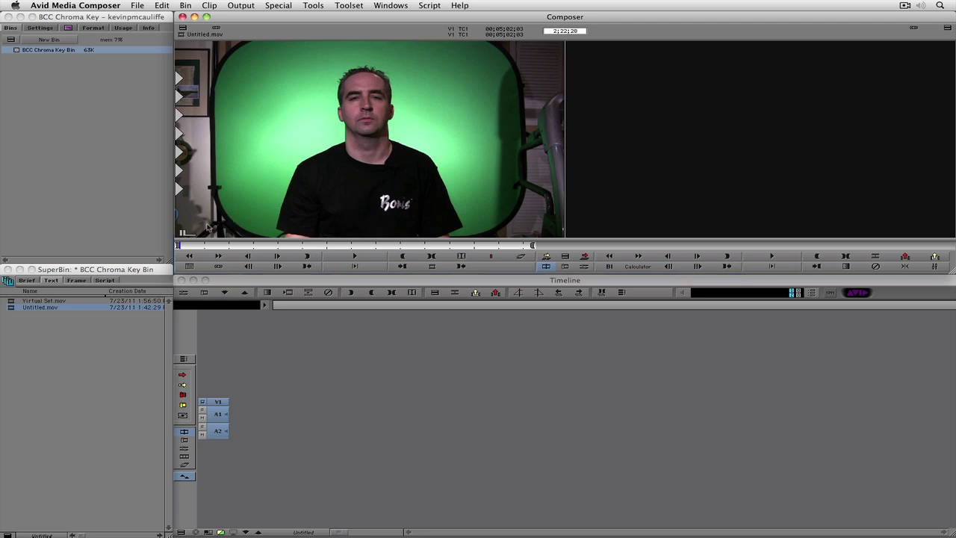
left_click_drag(41, 300, 309, 183)
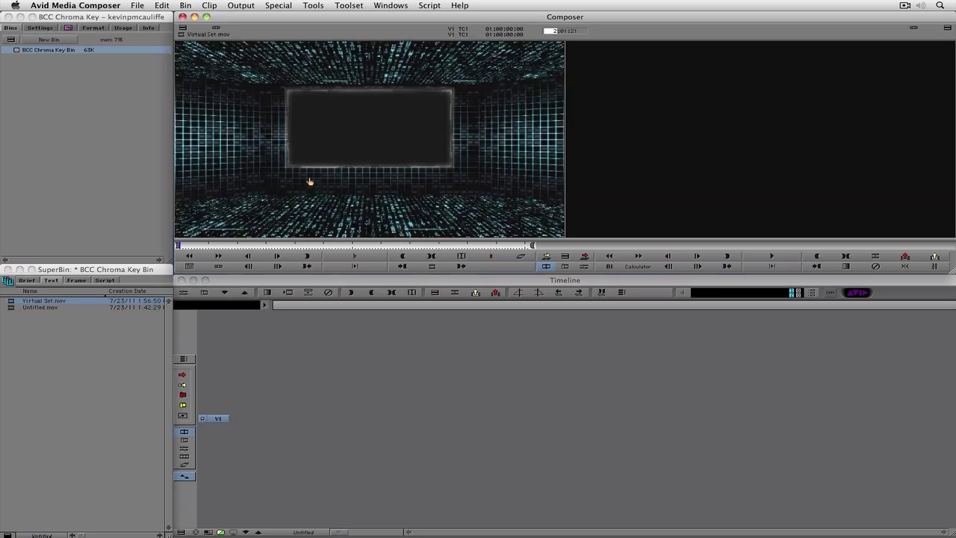
left_click_drag(290, 247, 382, 246)
double_click(40, 307)
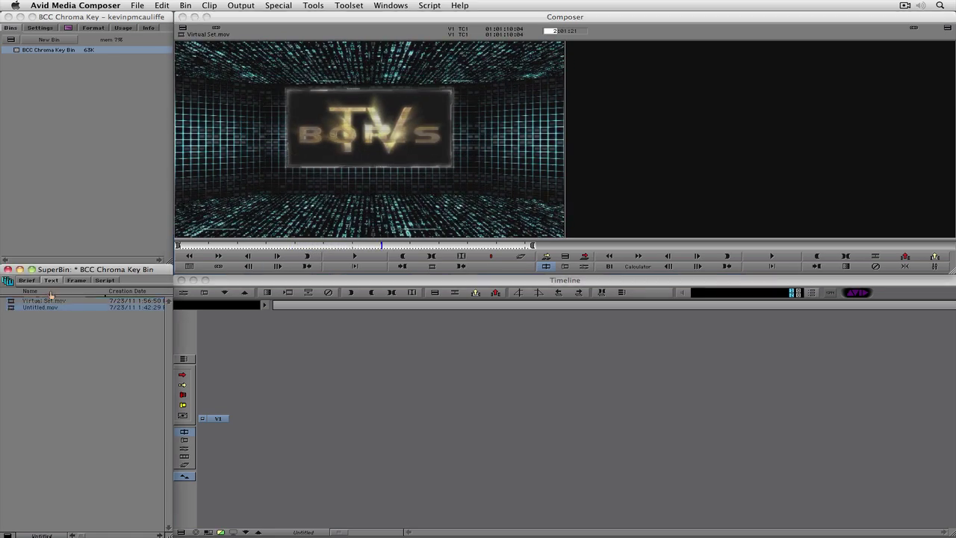
double_click(10, 301)
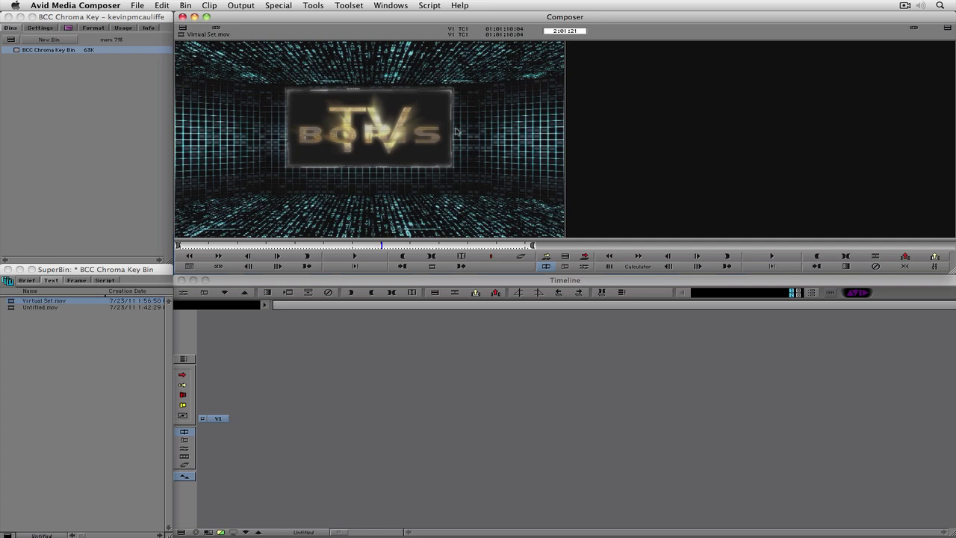
double_click(12, 308)
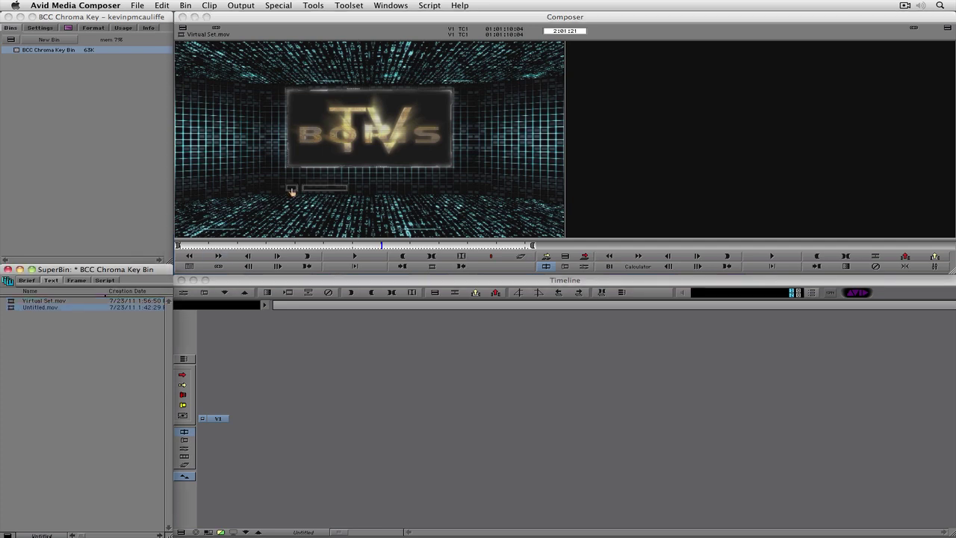
Step: Mark an in point at 05:10:10 in the presenter clip and play on from it
left_click(335, 245)
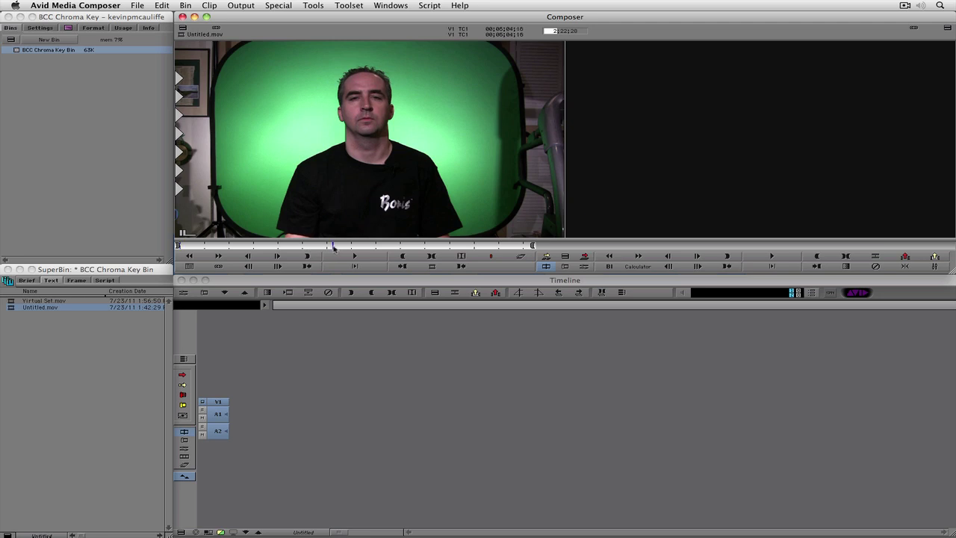
left_click(317, 258)
left_click(400, 244)
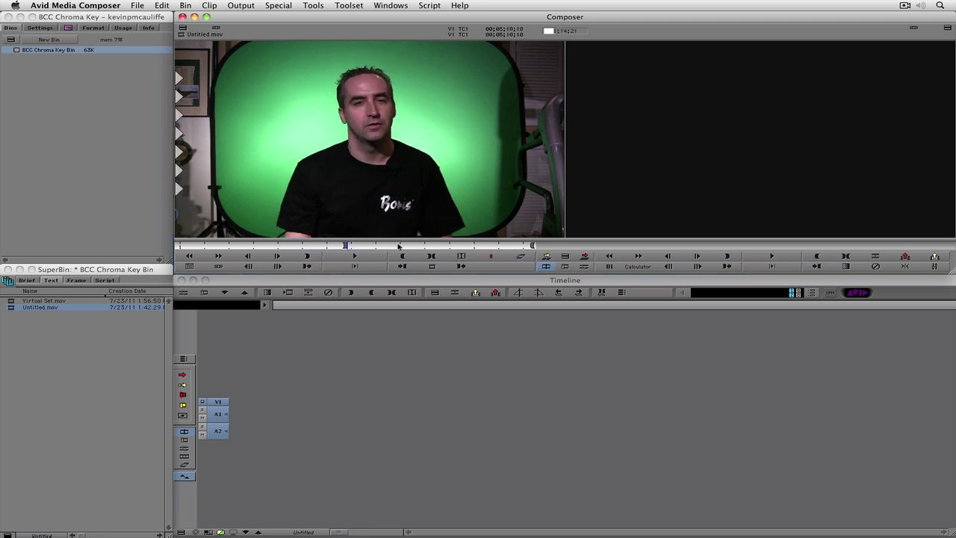
key("space")
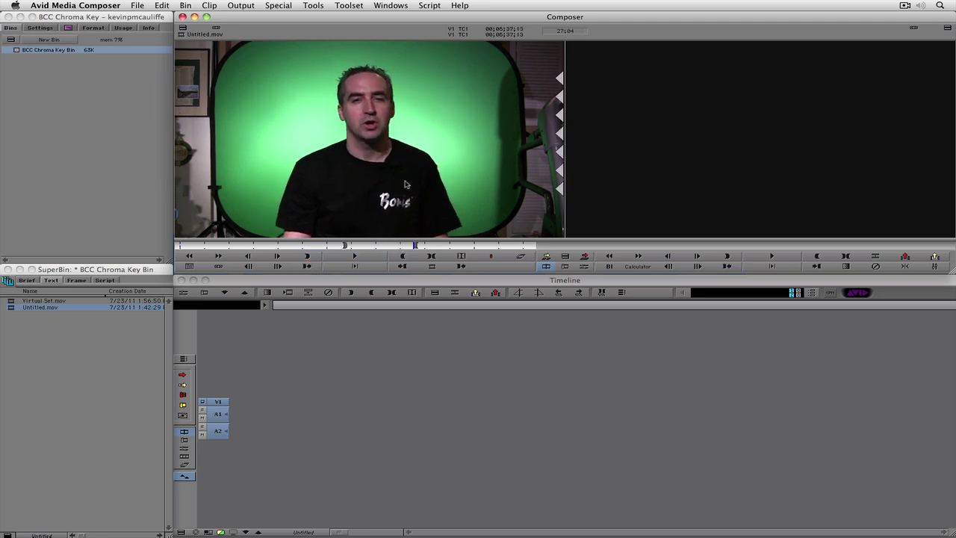
right_click(678, 178)
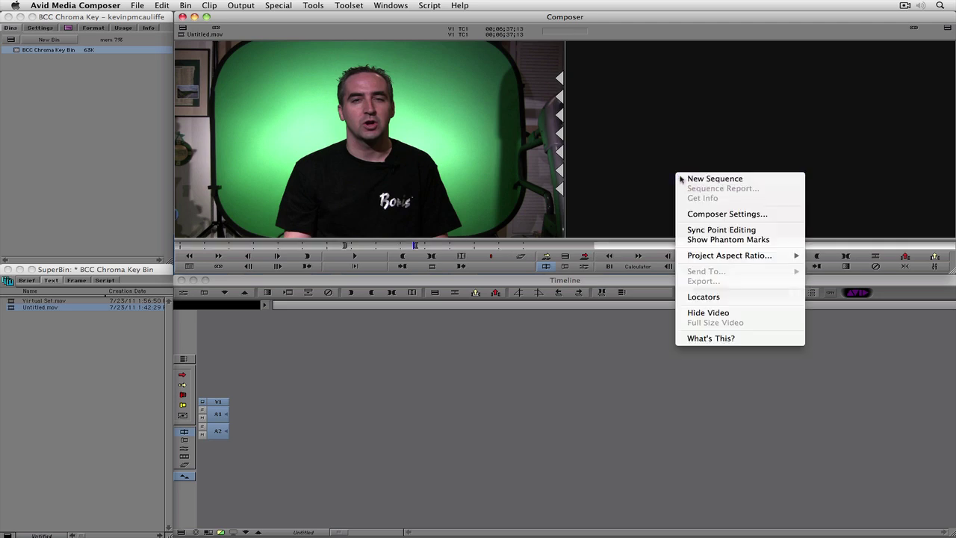
Step: Create a new sequence with a V2 track and edit the presenter clip onto V2
left_click(702, 178)
key("super+y")
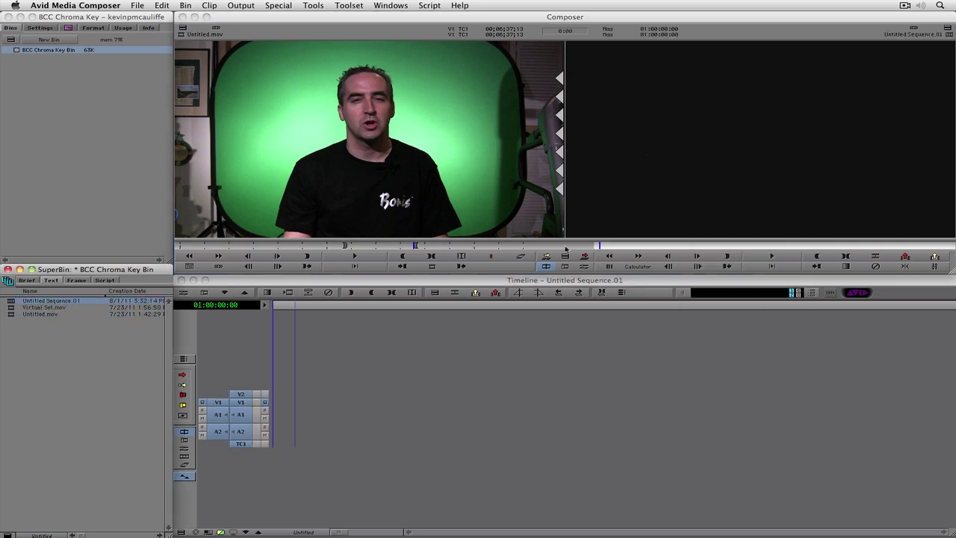
left_click_drag(244, 439, 243, 404)
key("b")
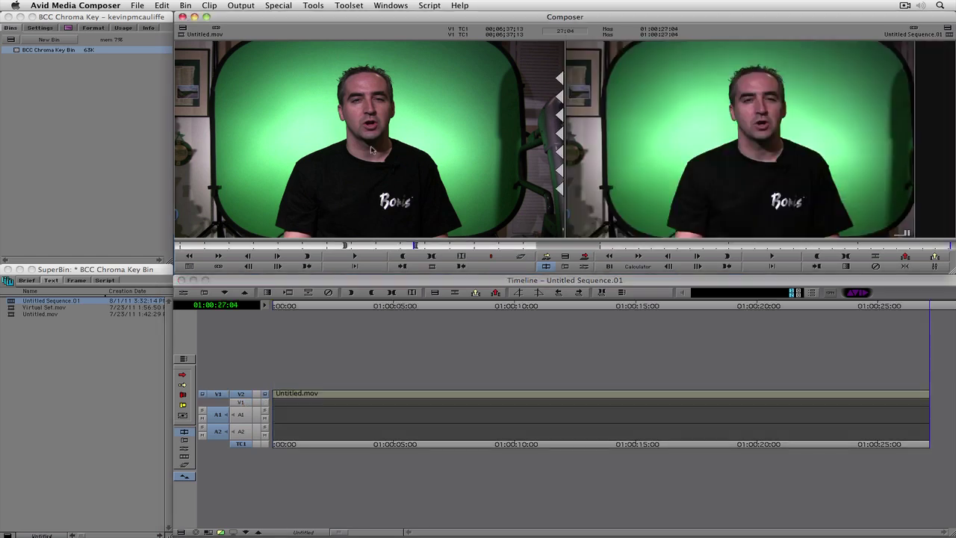
left_click(464, 413)
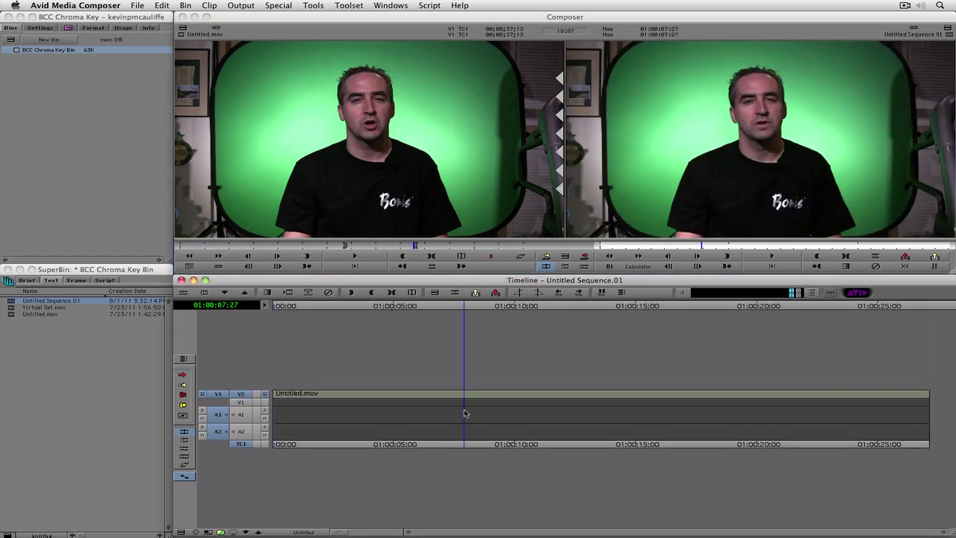
key("t")
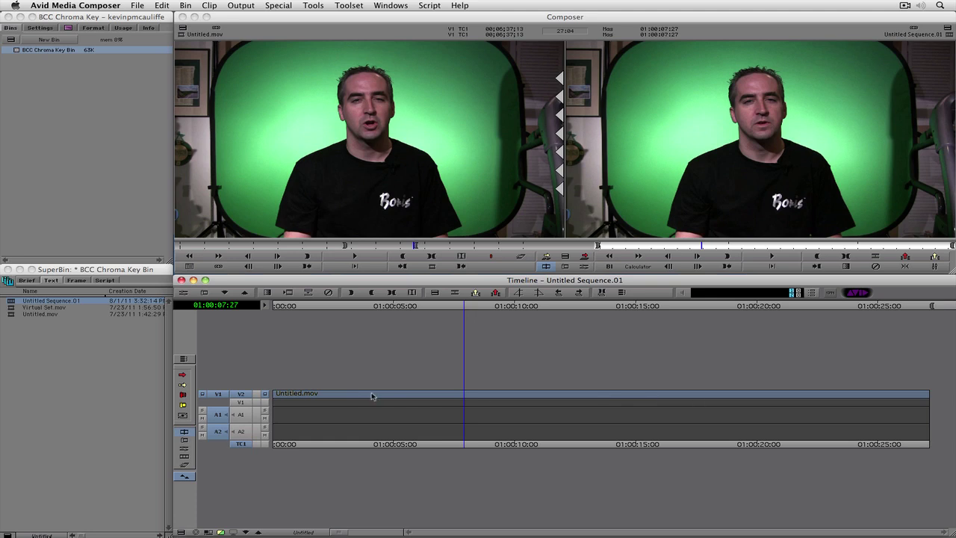
Step: Edit Virtual Set.mov onto V1 beneath the presenter and check each track in the output
double_click(12, 307)
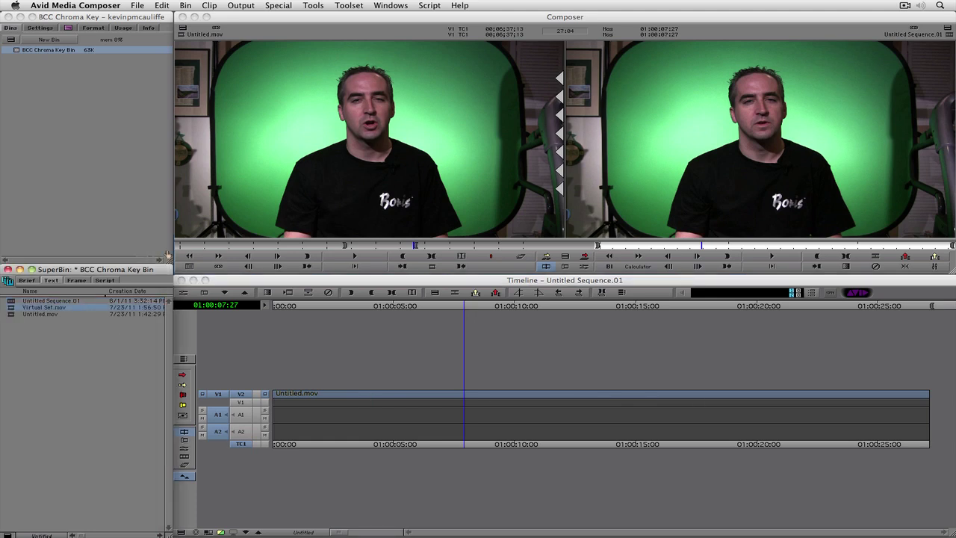
left_click_drag(222, 393, 241, 403)
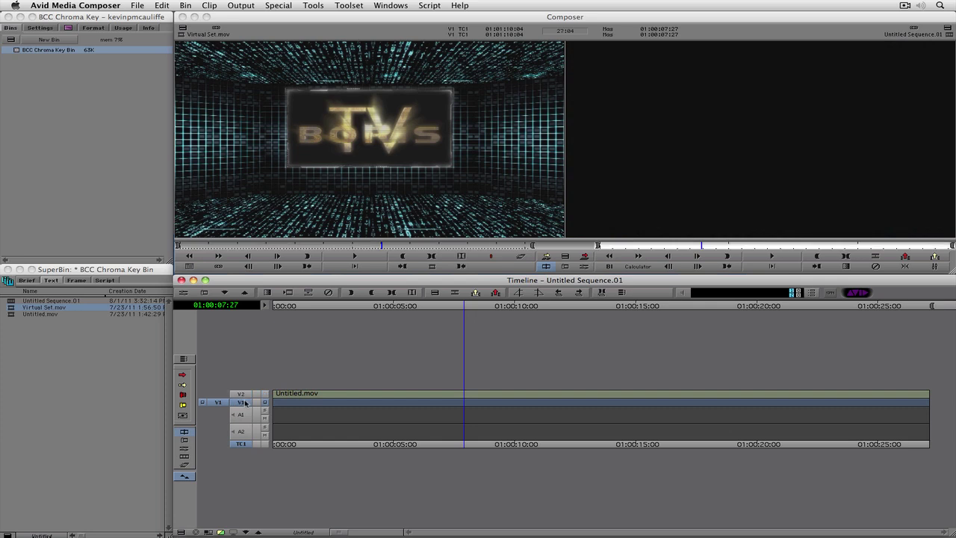
key("b")
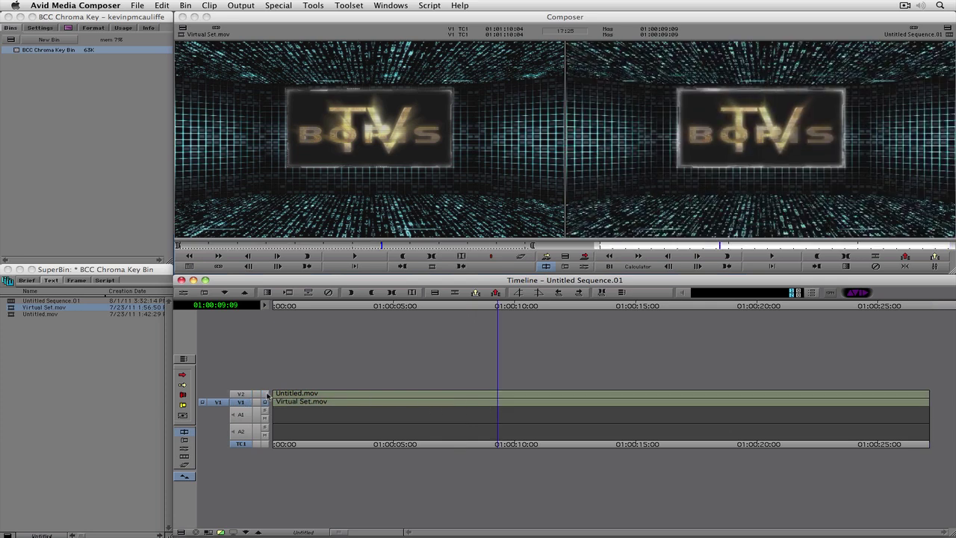
left_click(265, 394)
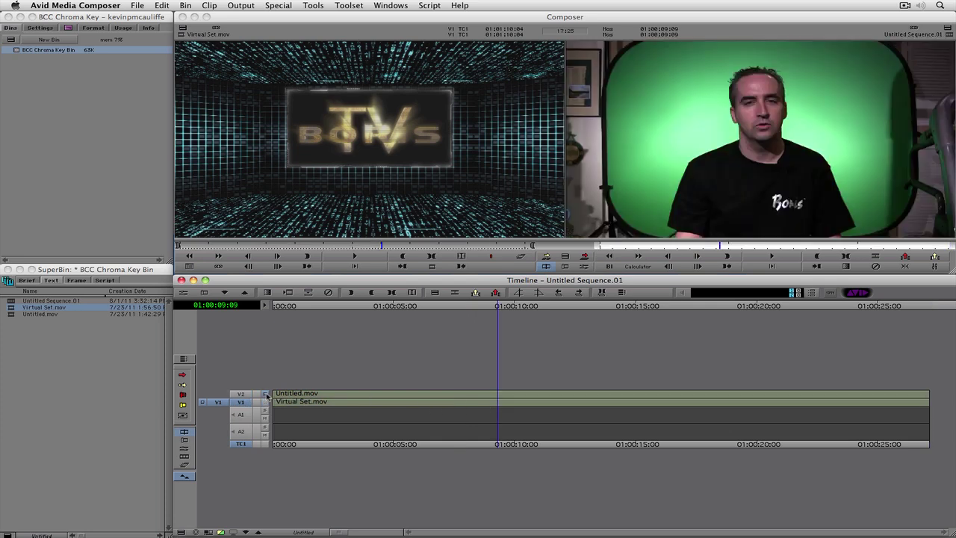
left_click(265, 401)
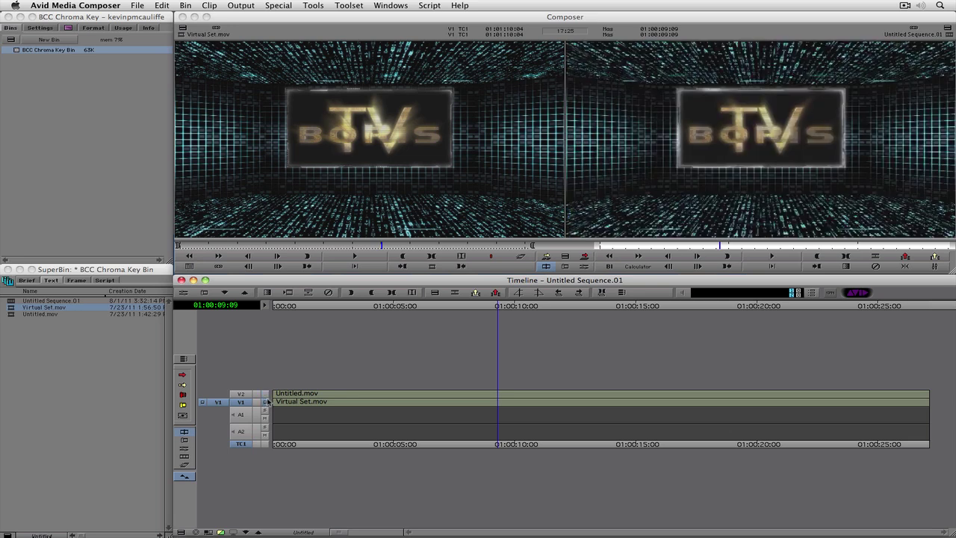
left_click(265, 395)
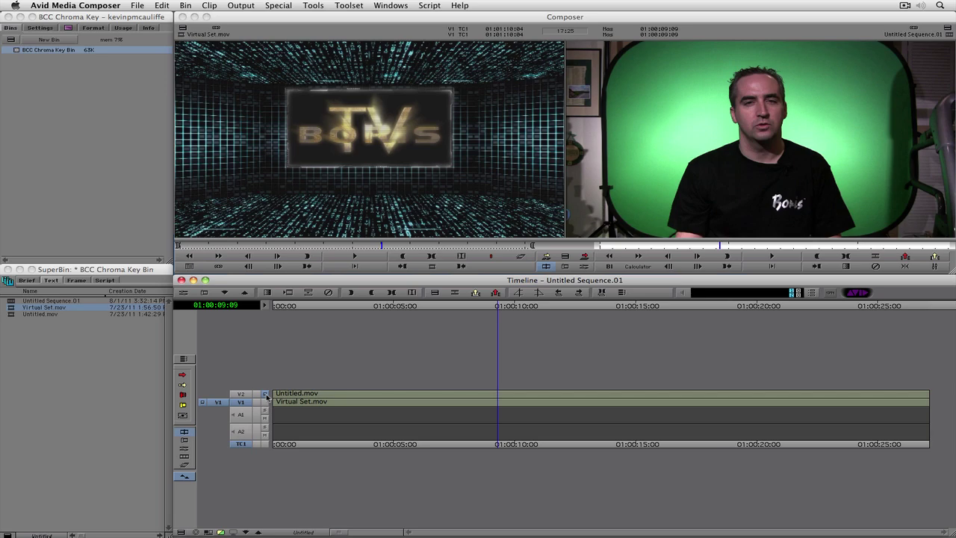
Step: Drop BCC Chroma Key from BCC Keys & Matte onto Untitled.mov on V2 and park at 01:00:09:27
key("super+8")
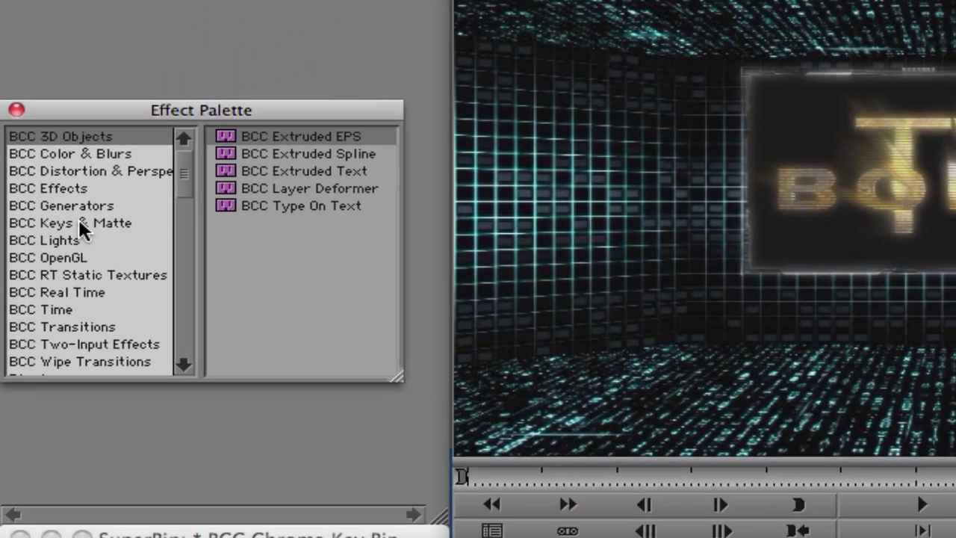
left_click(27, 147)
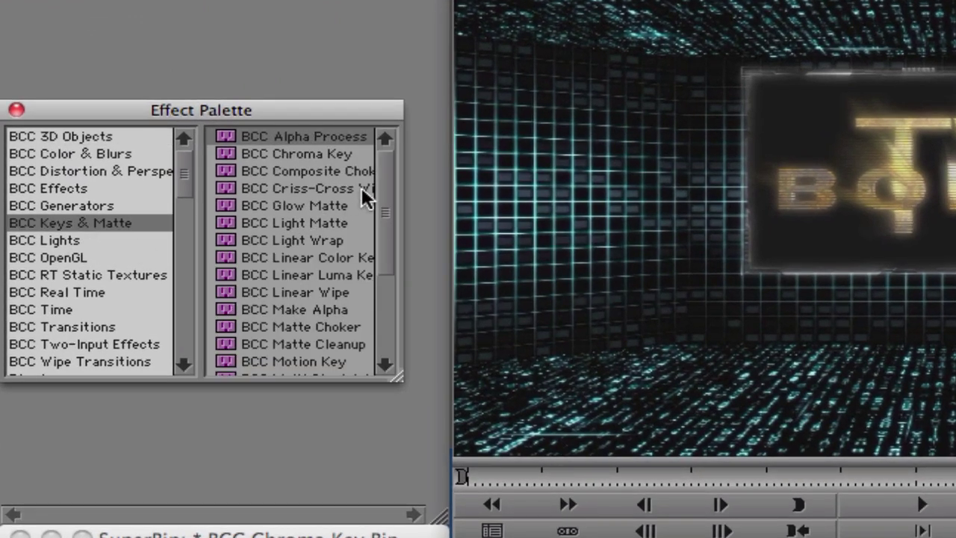
left_click_drag(388, 171, 403, 145)
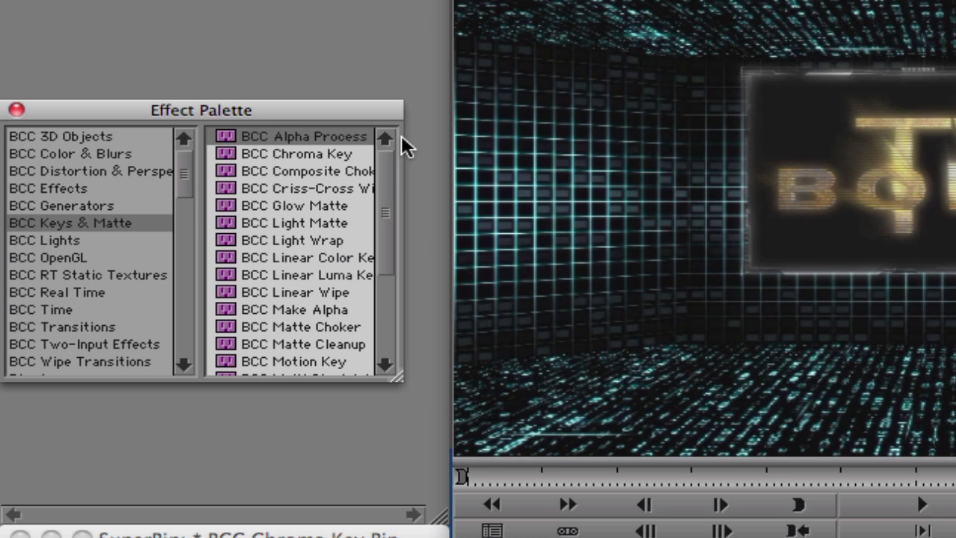
left_click(263, 155)
left_click_drag(847, 297, 515, 393)
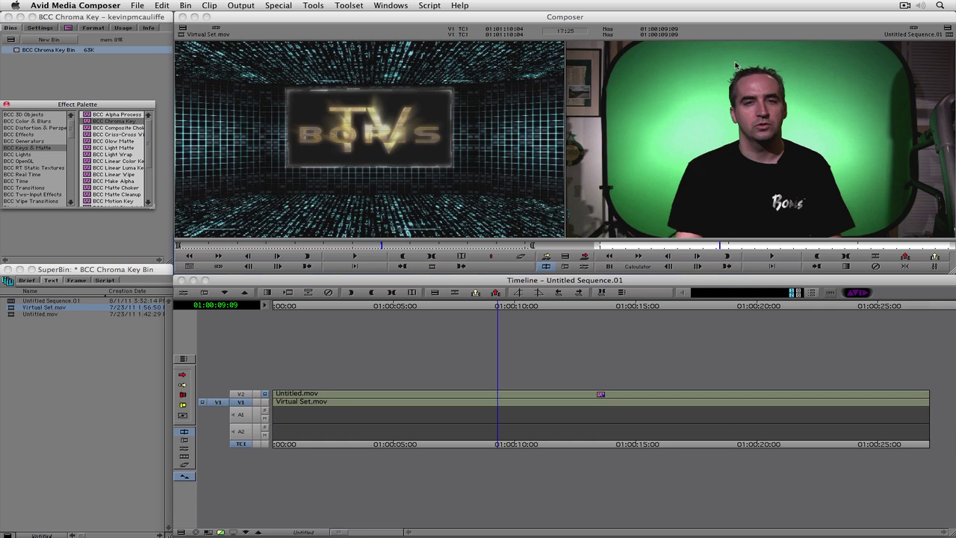
left_click(513, 393)
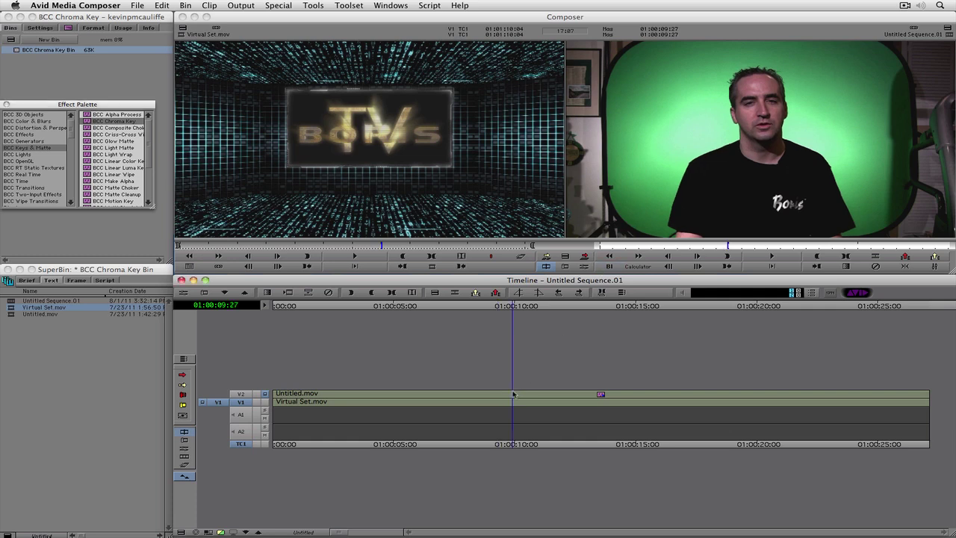
key("super+8")
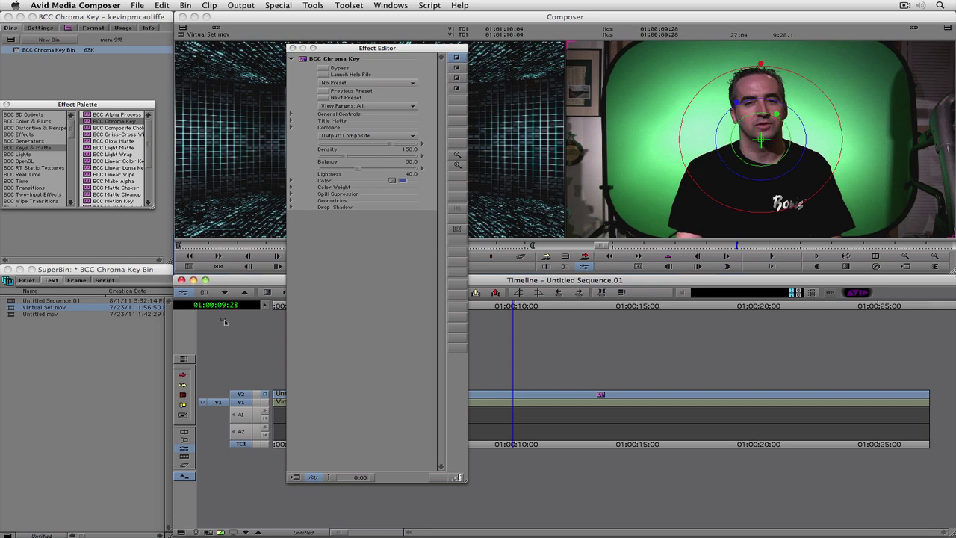
Step: Crop the keyed presenter in Geometrics to Left 25.0, Right 24.9 and Top 10.0
left_click(290, 200)
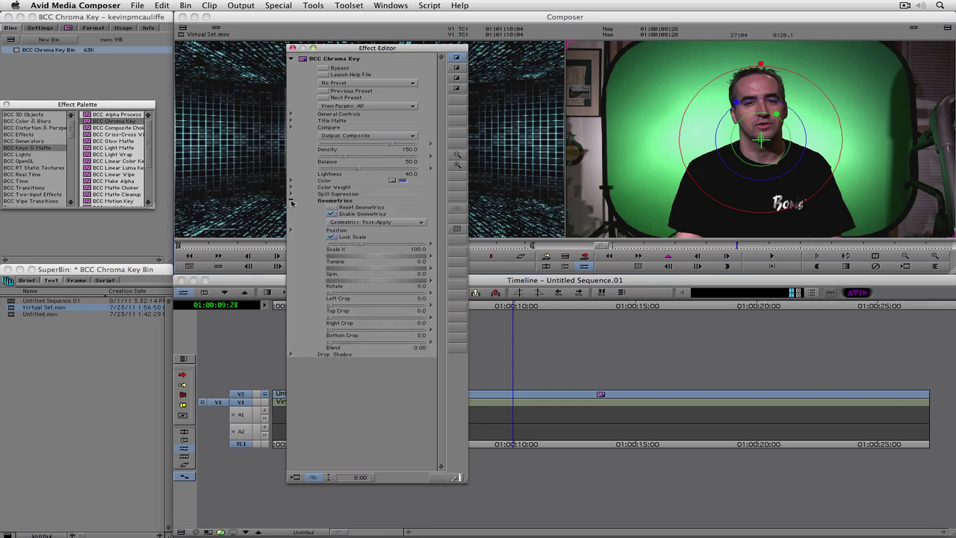
left_click_drag(321, 293, 354, 295)
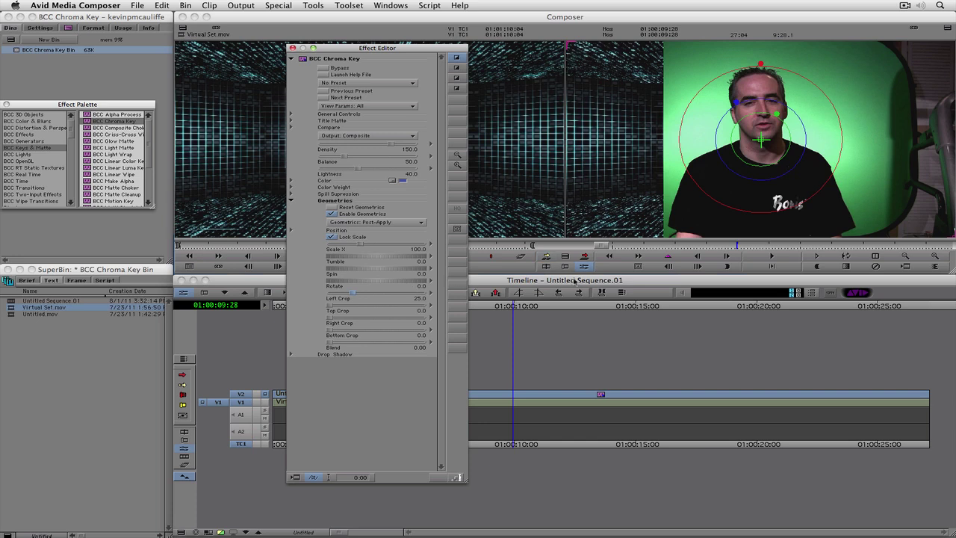
left_click_drag(338, 318, 356, 319)
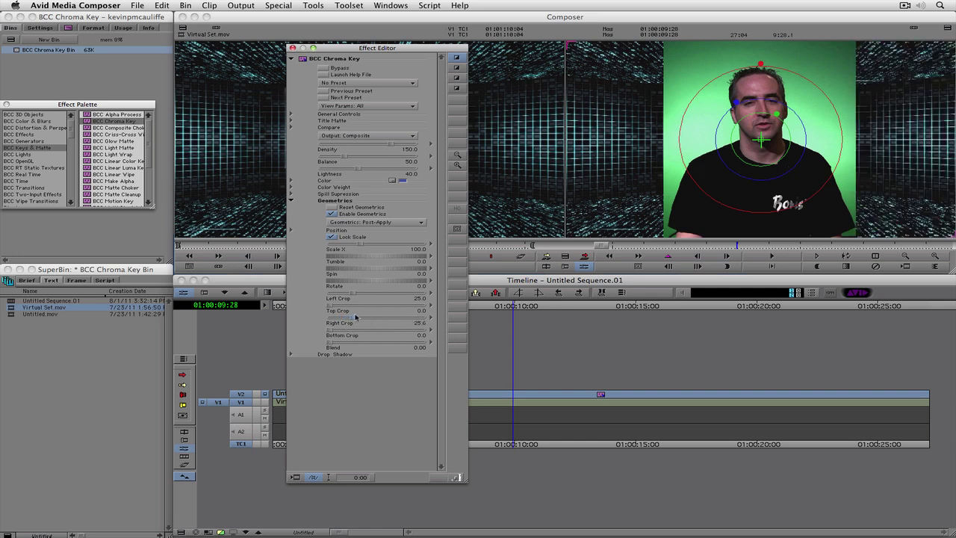
left_click_drag(355, 320, 354, 319)
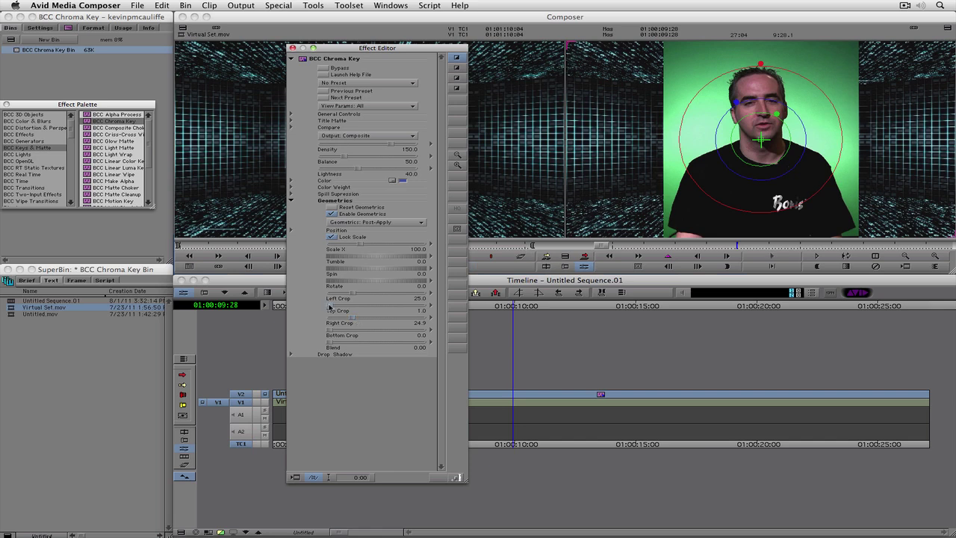
left_click_drag(329, 306, 329, 307)
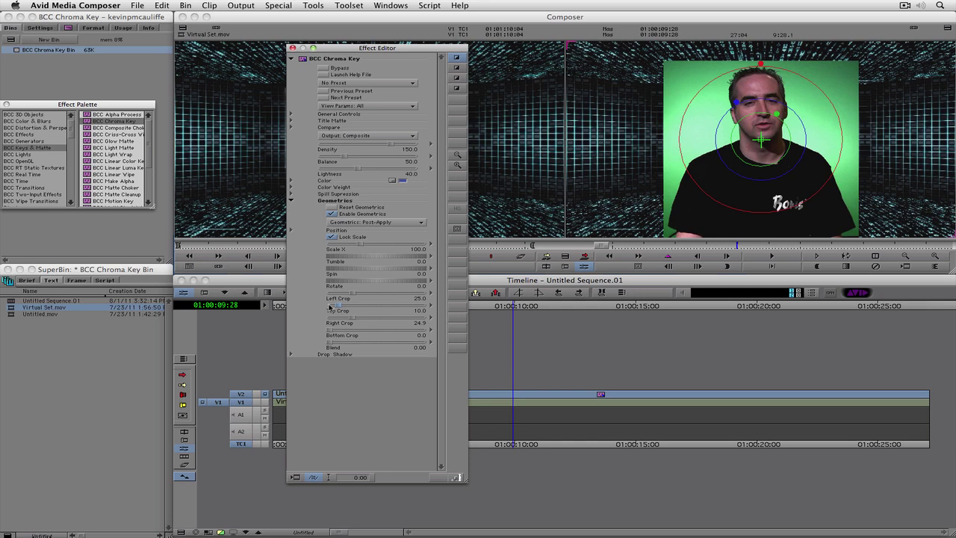
mouse_move(763, 66)
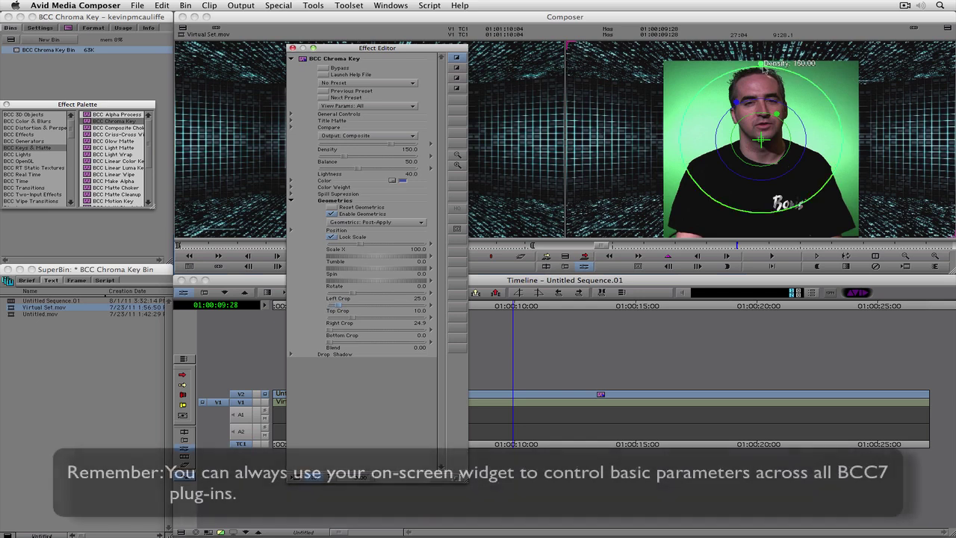
Step: Sample the green backdrop in the record monitor as the Chroma Key colour
mouse_move(734, 105)
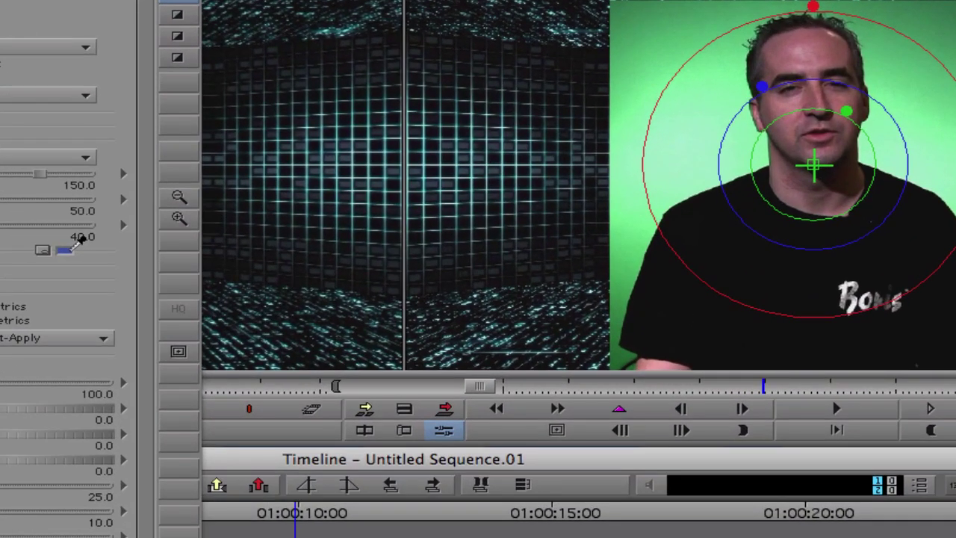
left_click_drag(74, 249, 710, 187)
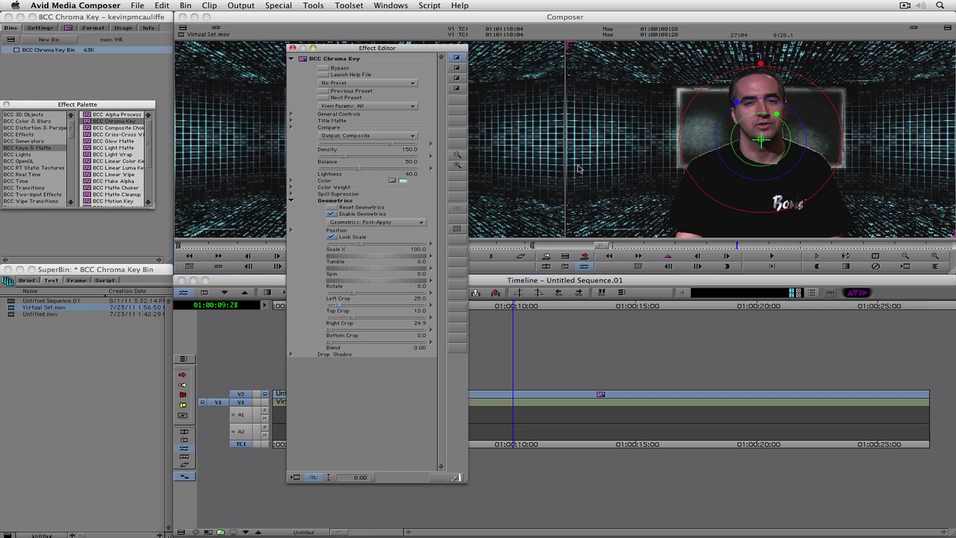
Step: Switch the key Output to Show Matte and lower Density to about 90.9
left_click(330, 135)
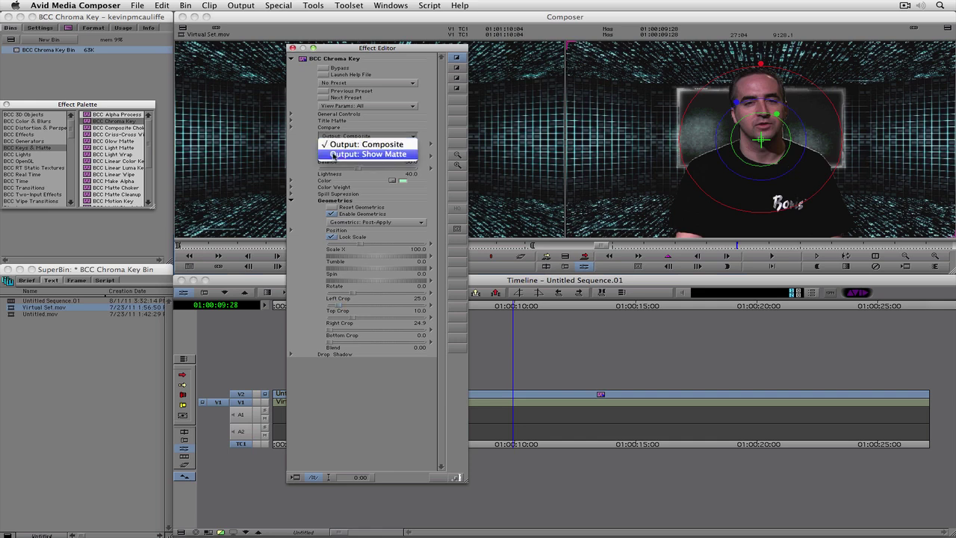
left_click(334, 153)
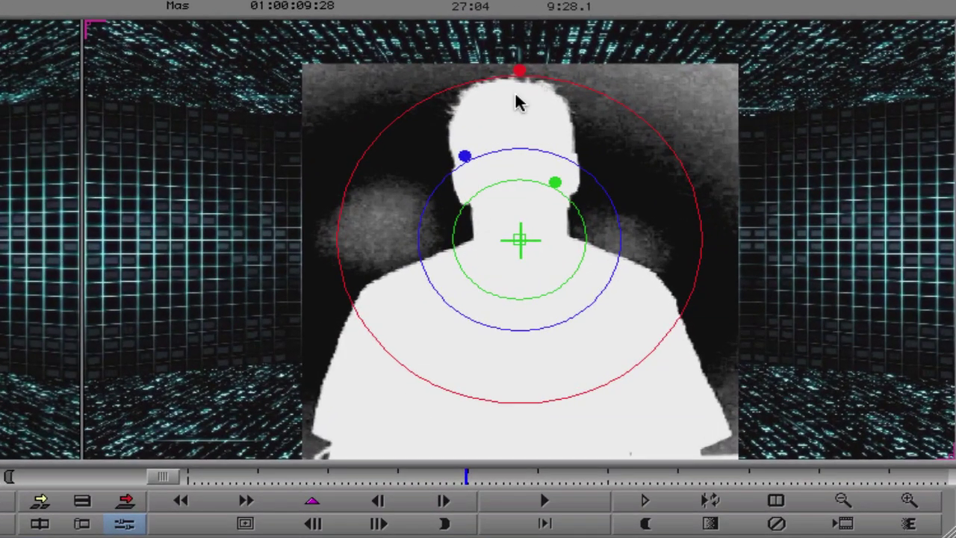
mouse_move(763, 66)
left_click_drag(521, 69, 514, 143)
left_click(469, 165)
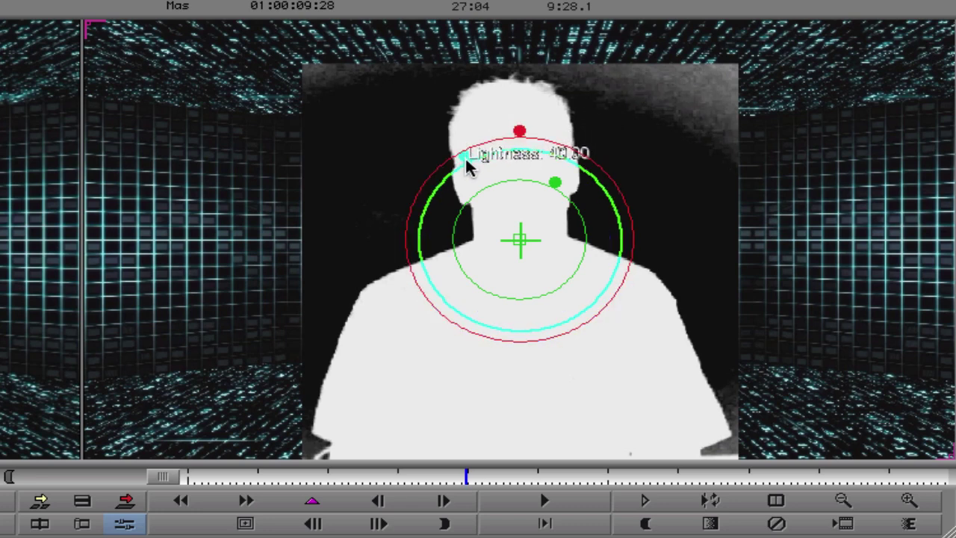
Step: Adjust Lightness to about 78.2 and Balance to 70.9 for a clean silhouette
left_click_drag(466, 166, 442, 127)
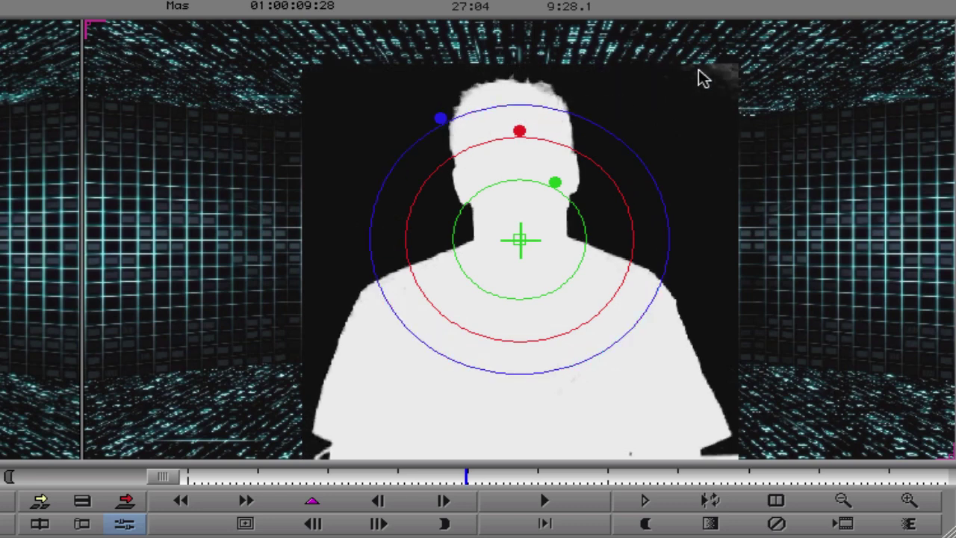
mouse_move(441, 123)
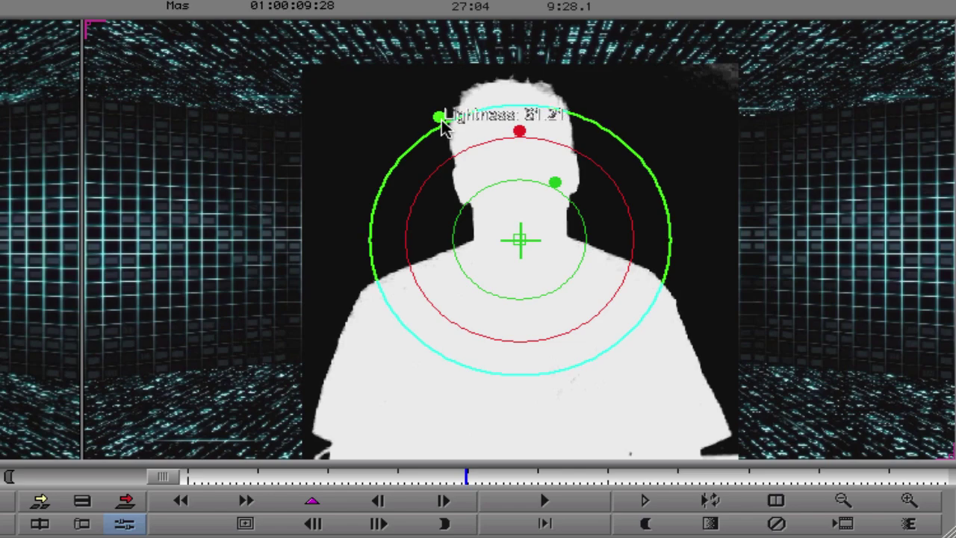
left_click_drag(441, 123, 435, 107)
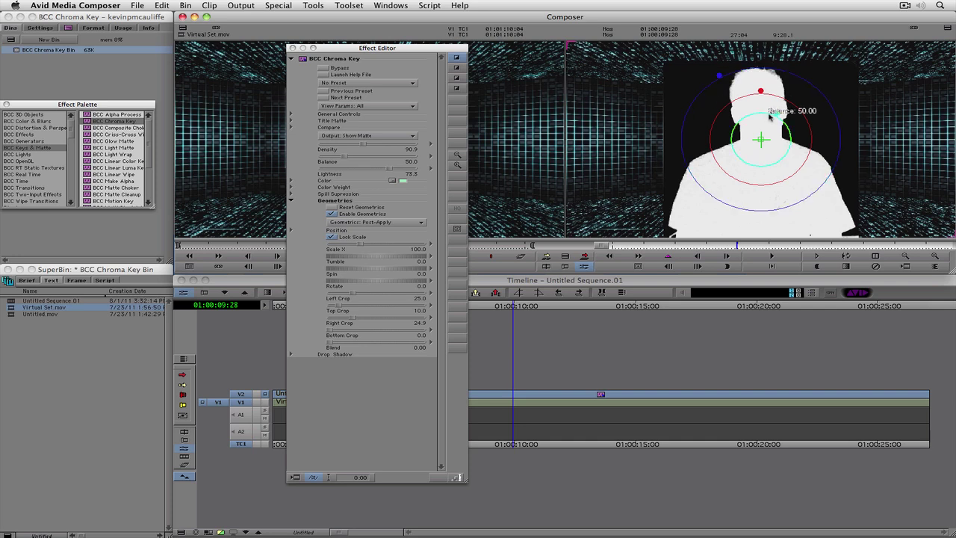
left_click_drag(771, 112, 782, 106)
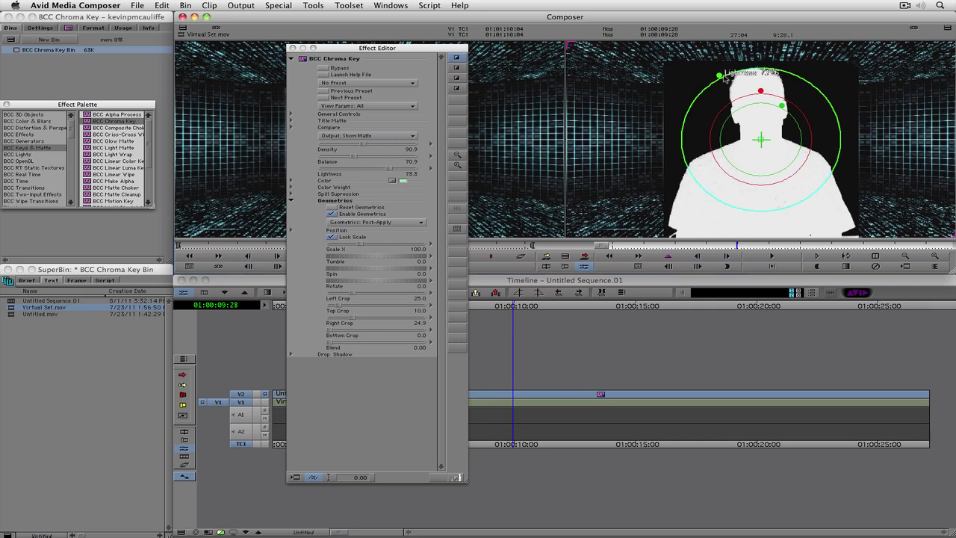
left_click_drag(724, 80, 717, 75)
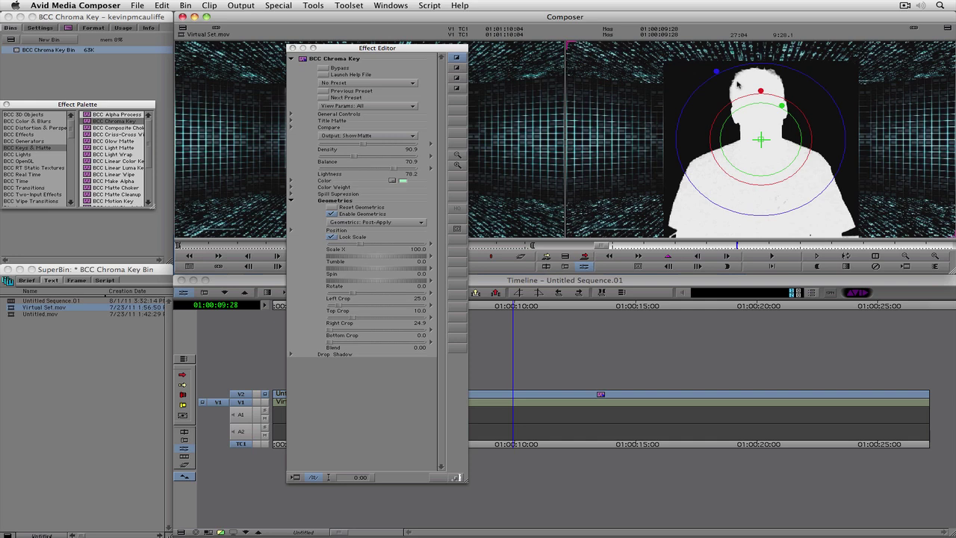
Step: Return the key Output to Composite and close the Chroma Key settings
left_click(345, 136)
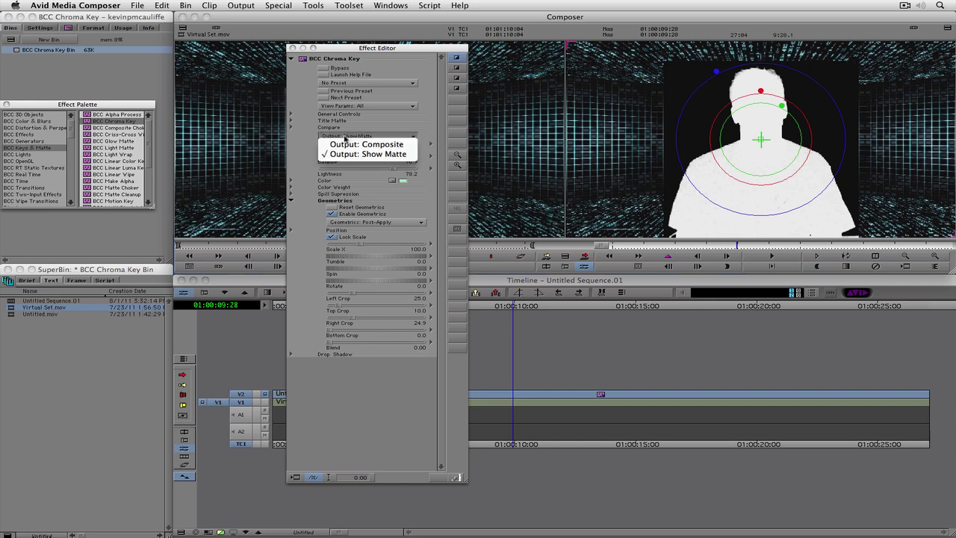
left_click(345, 144)
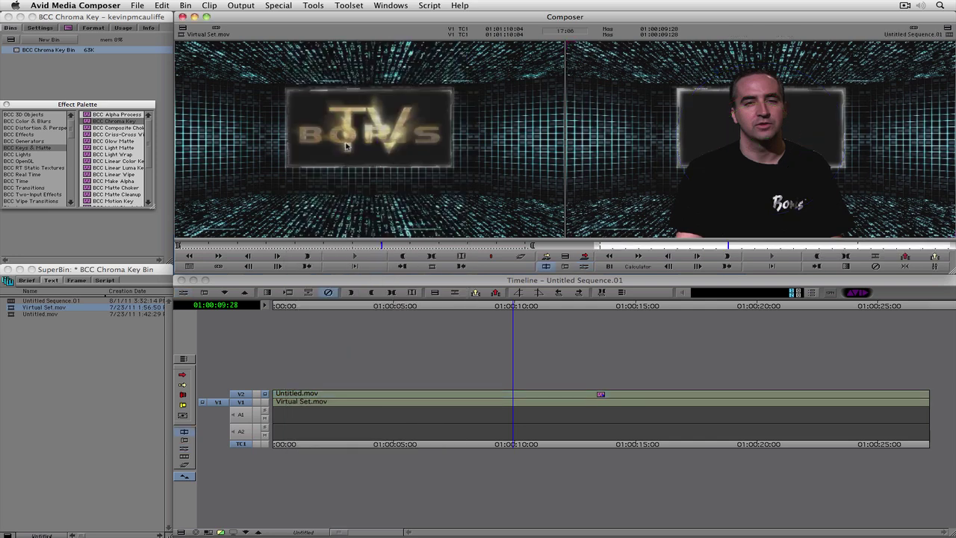
left_click(130, 106)
Step: Apply BCC Matte Choker from the Effect Palette to the V2 presenter clip
left_click_drag(130, 108, 138, 100)
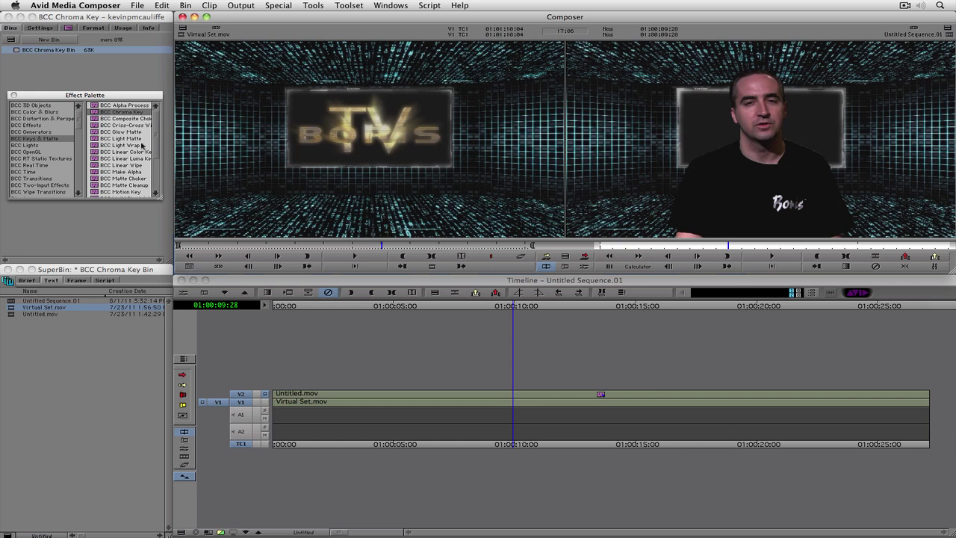
left_click(123, 178)
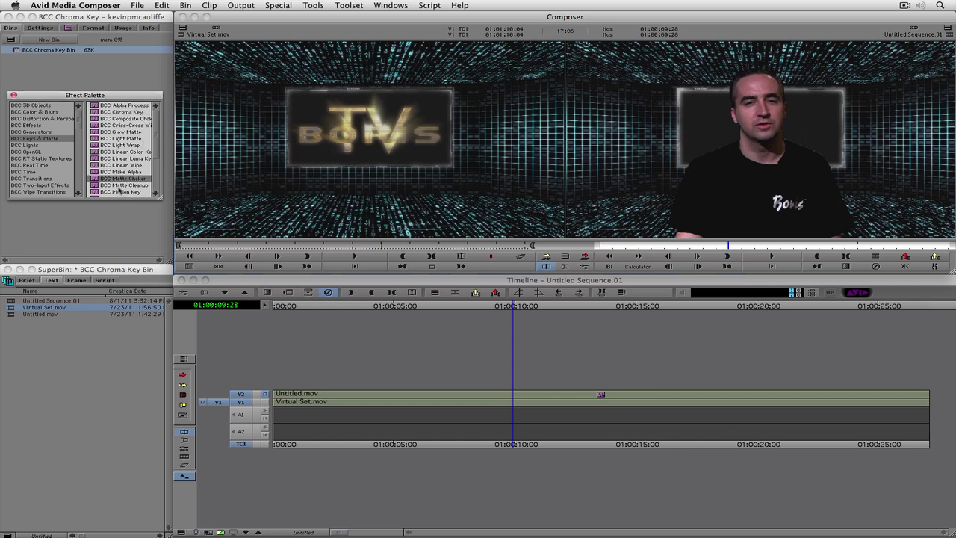
left_click_drag(112, 181, 518, 397)
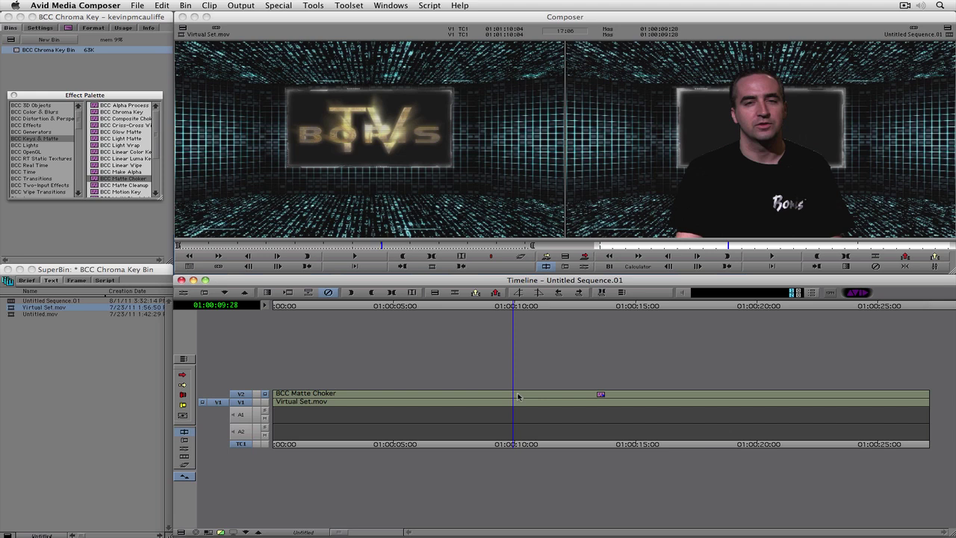
Step: Open the Matte Choker in the Effect Editor and expand the nested Chroma Key's Title Matte options
left_click(518, 397)
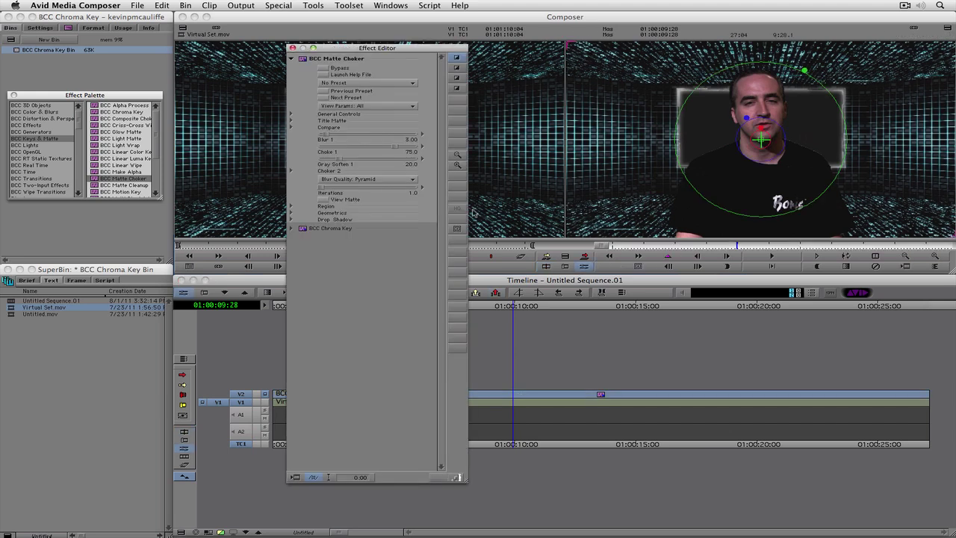
left_click_drag(415, 58, 267, 51)
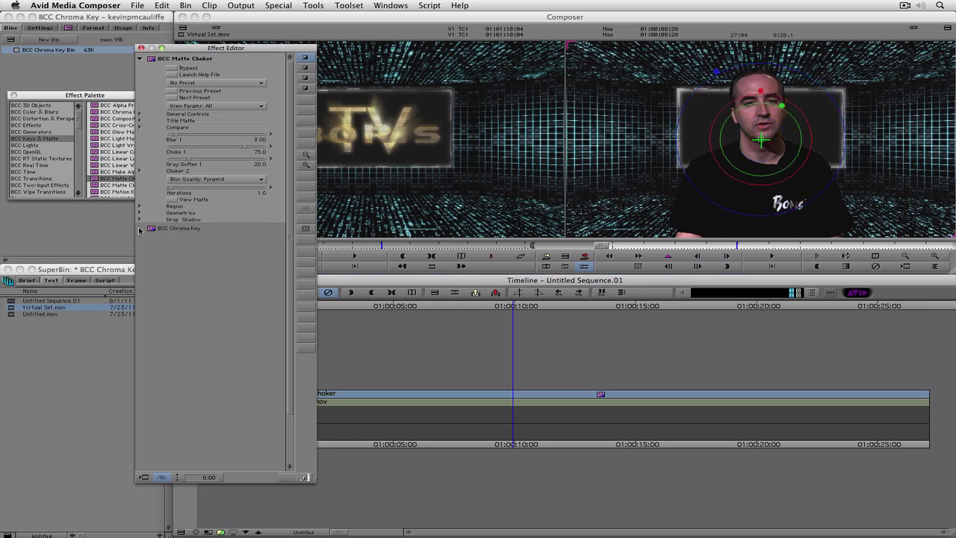
left_click(139, 230)
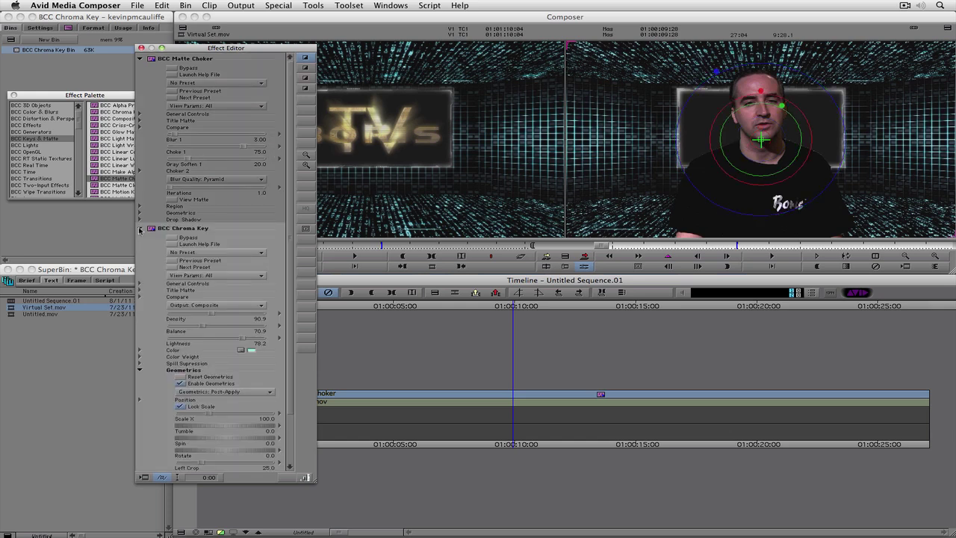
left_click(139, 289)
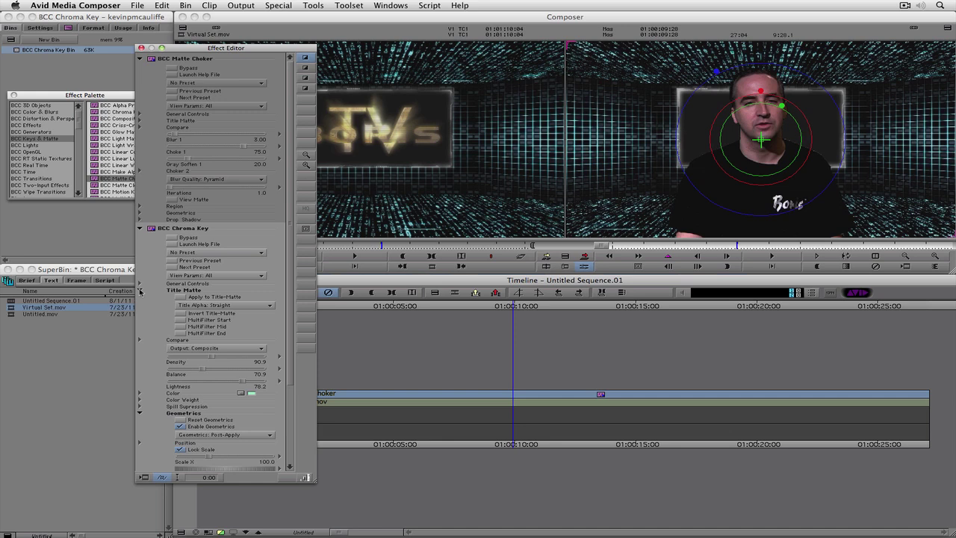
Step: Chain Chroma Key as MultiFilter Start and Matte Choker as End, then toggle Matte Choker Bypass
left_click(180, 320)
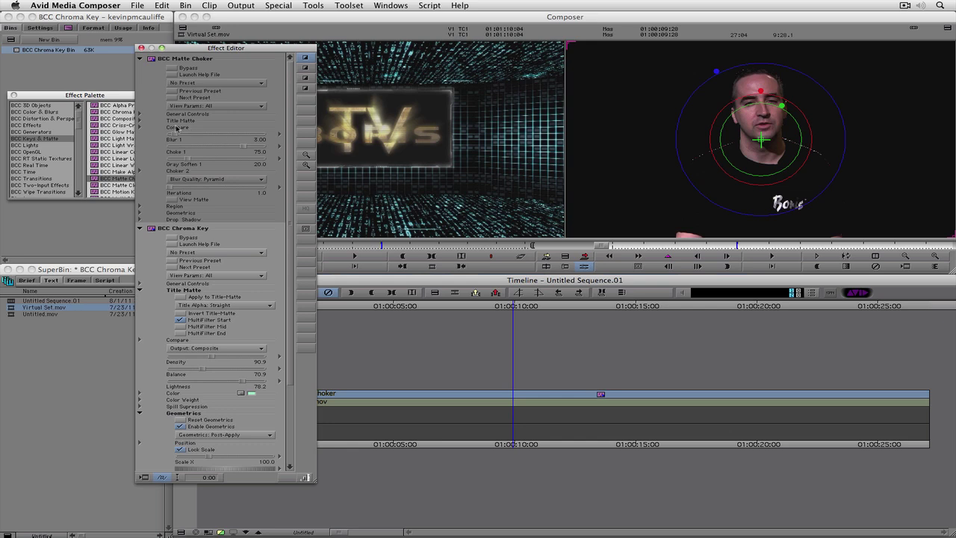
left_click(139, 120)
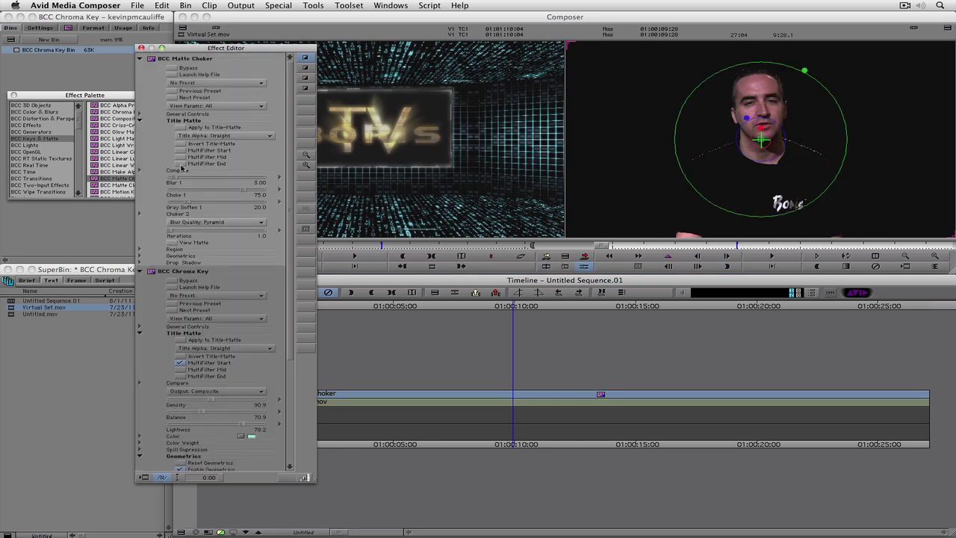
left_click(180, 164)
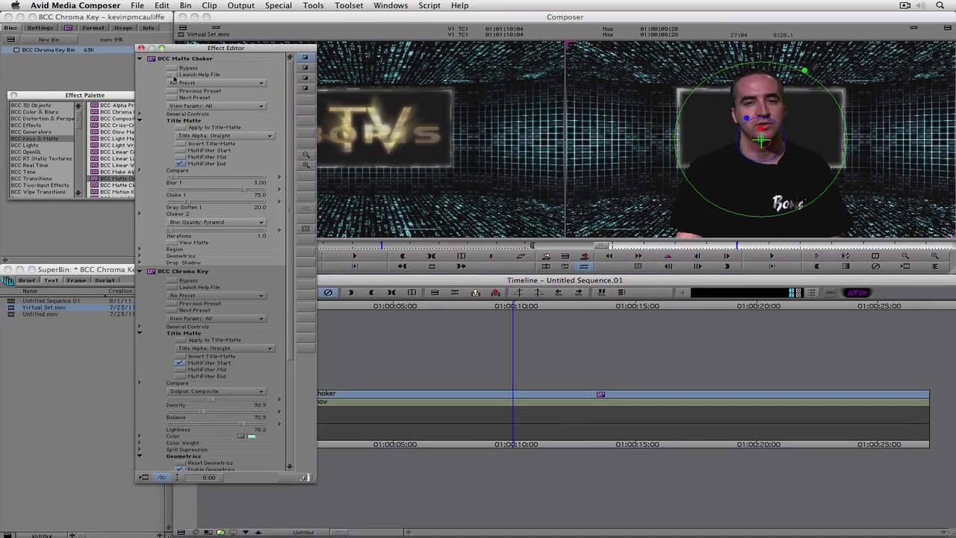
left_click(172, 68)
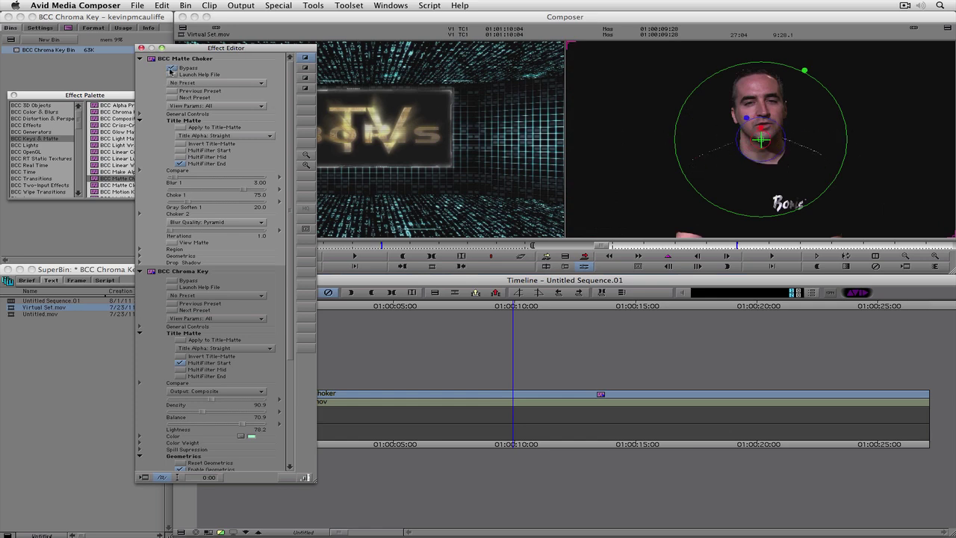
left_click(171, 68)
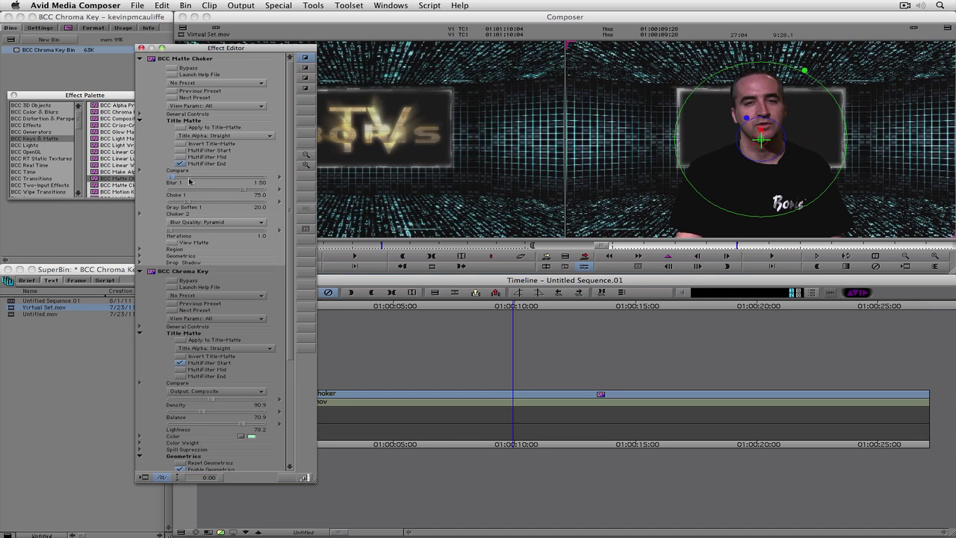
Step: Set Matte Choker Choke 1 to 25.0 and make it the MultiFilter Mid filter
left_click(242, 192)
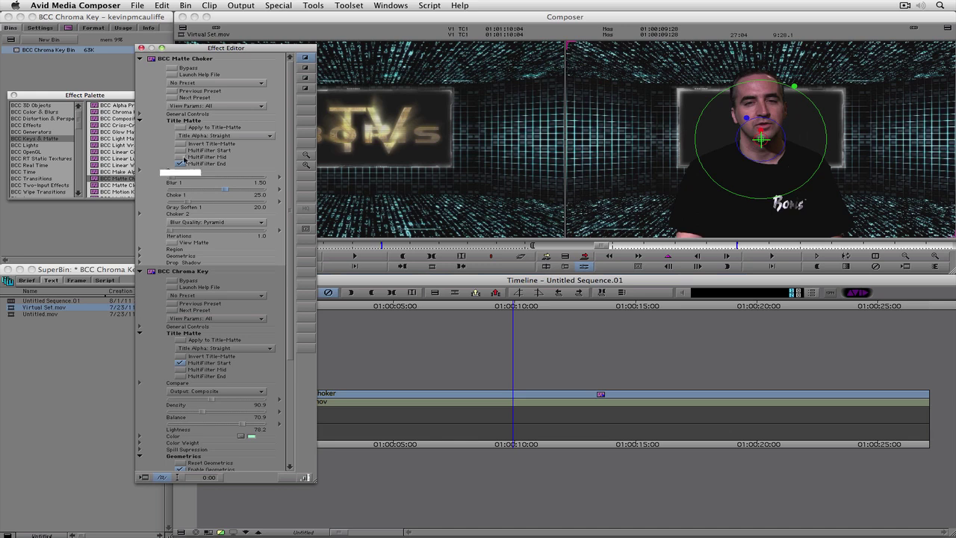
left_click(181, 158)
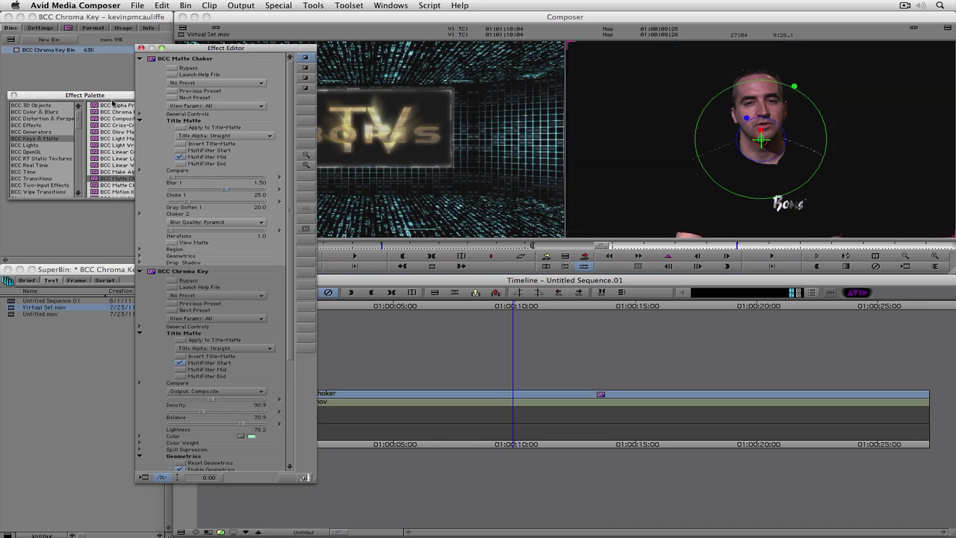
left_click(117, 107)
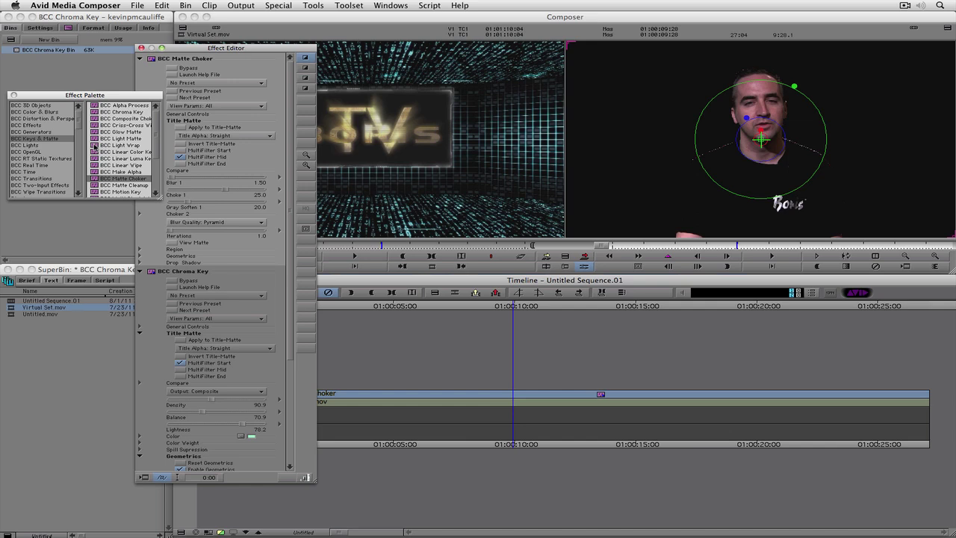
Step: Apply BCC Light Wrap to the keyed clip and enable MultiFilter End under Title Matte
left_click_drag(94, 146, 537, 396)
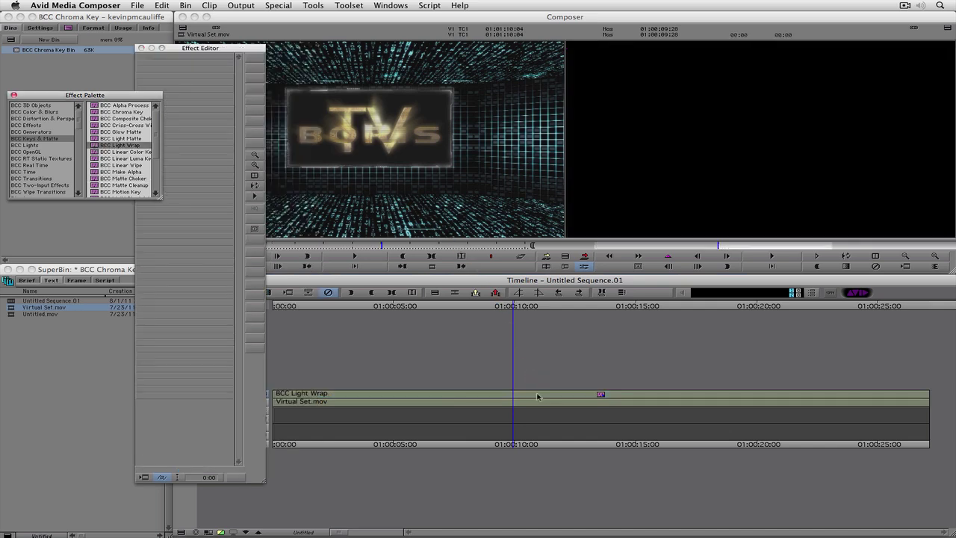
left_click(537, 395)
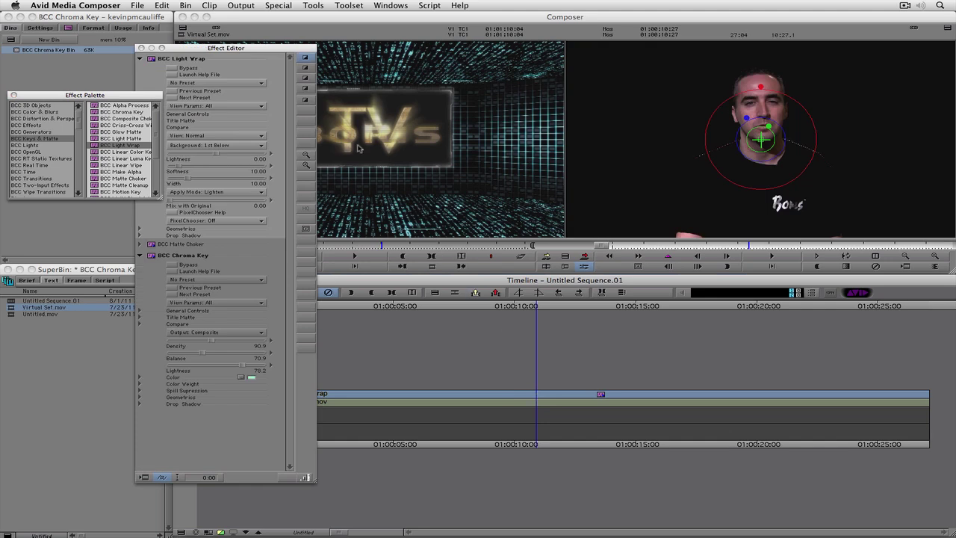
left_click_drag(217, 54, 265, 40)
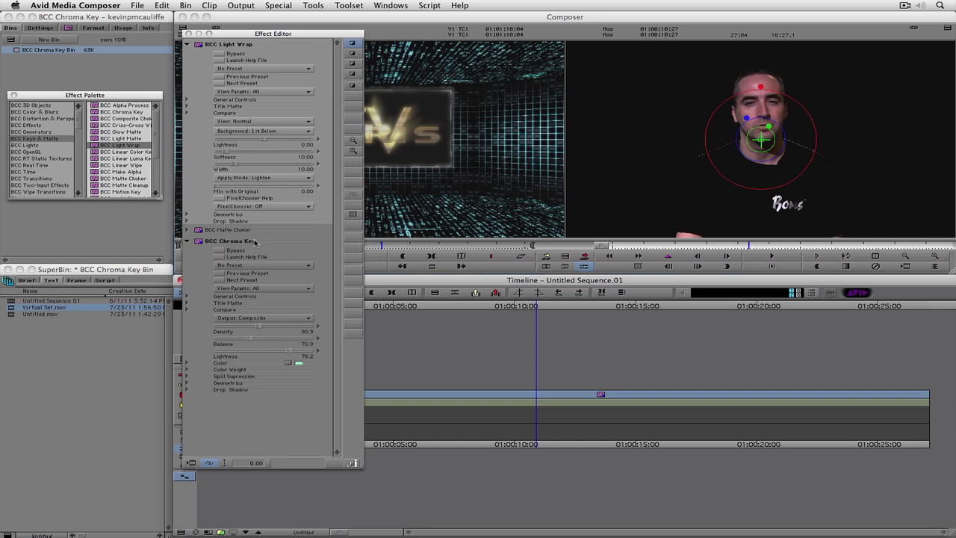
left_click(187, 106)
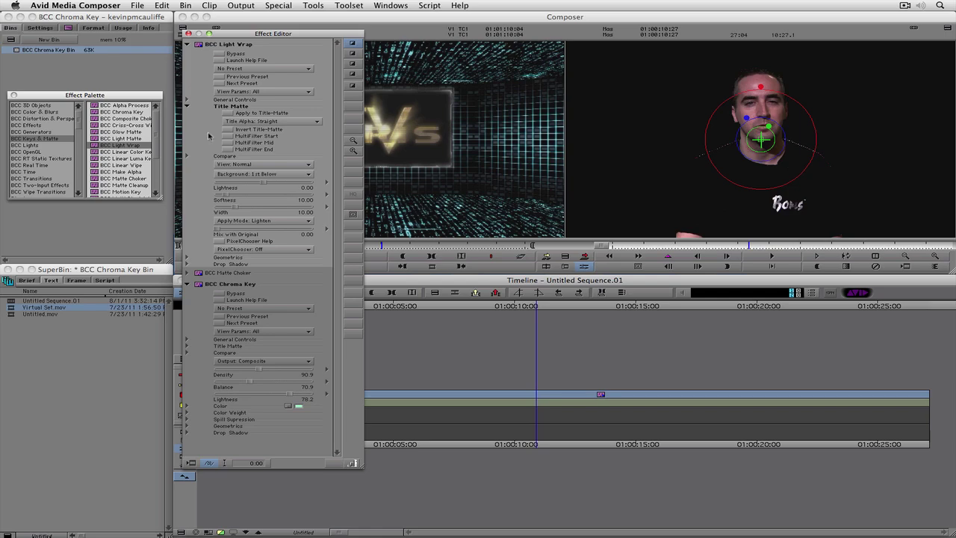
left_click(228, 150)
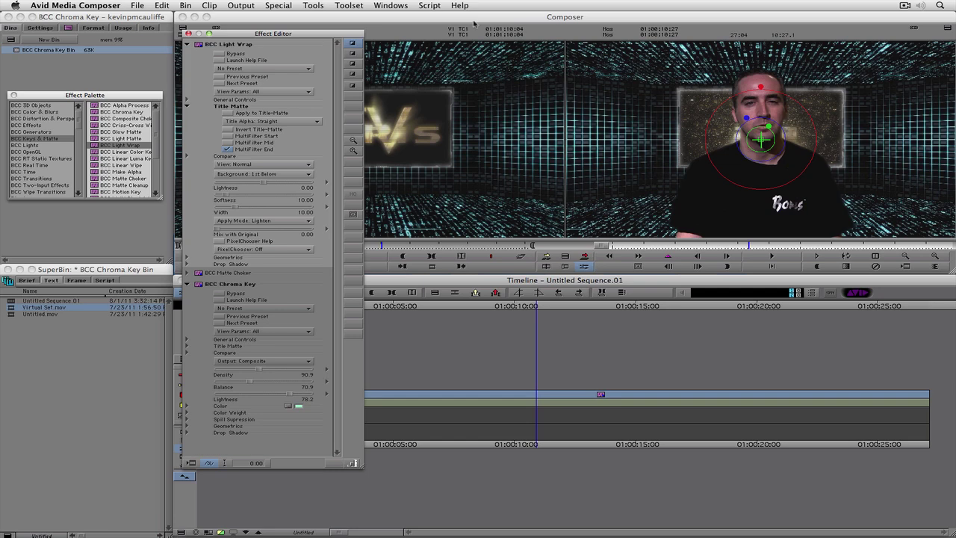
Step: Move the Effect Editor to the left edge, preview Light Wrap as Wrap On Black, then return to Normal view
left_click_drag(321, 34, 139, 27)
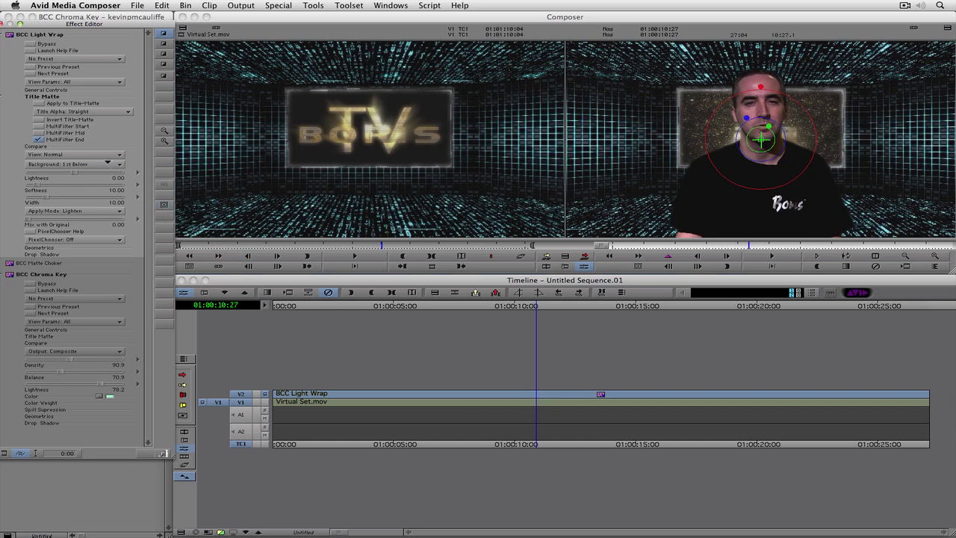
left_click(103, 155)
left_click(97, 182)
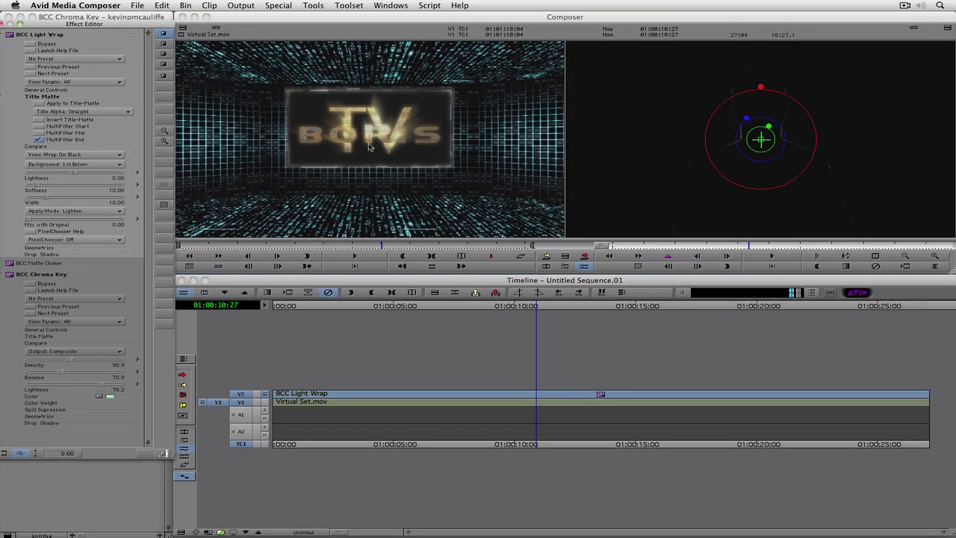
left_click(86, 154)
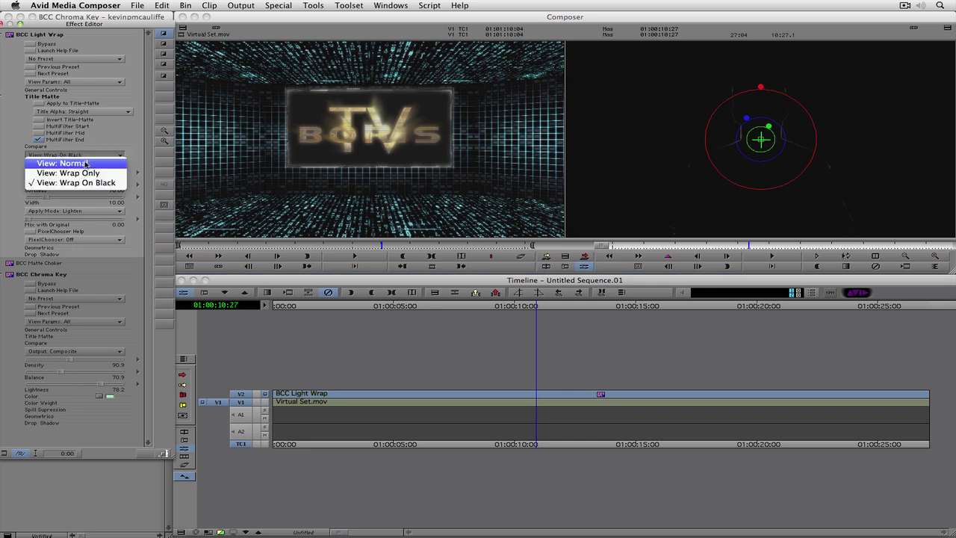
left_click(85, 162)
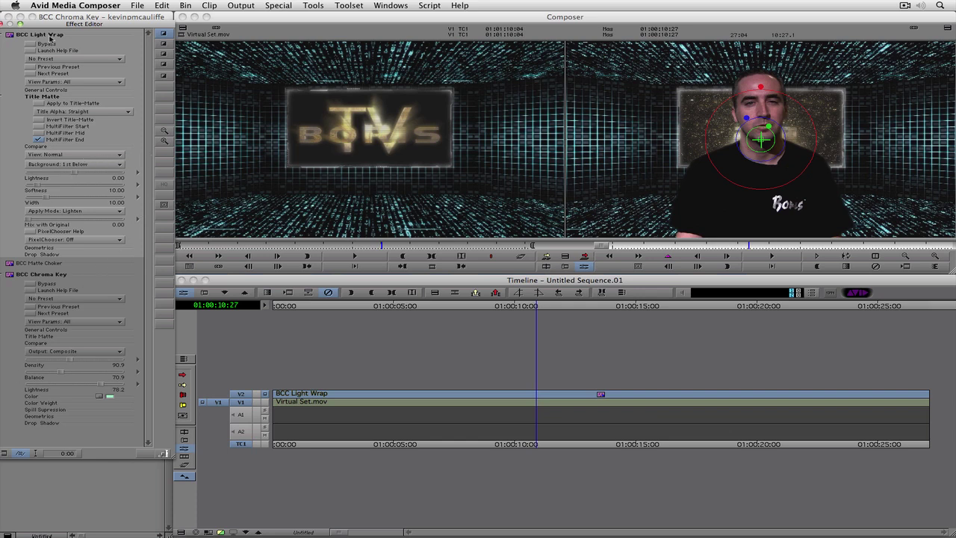
left_click_drag(50, 24, 73, 17)
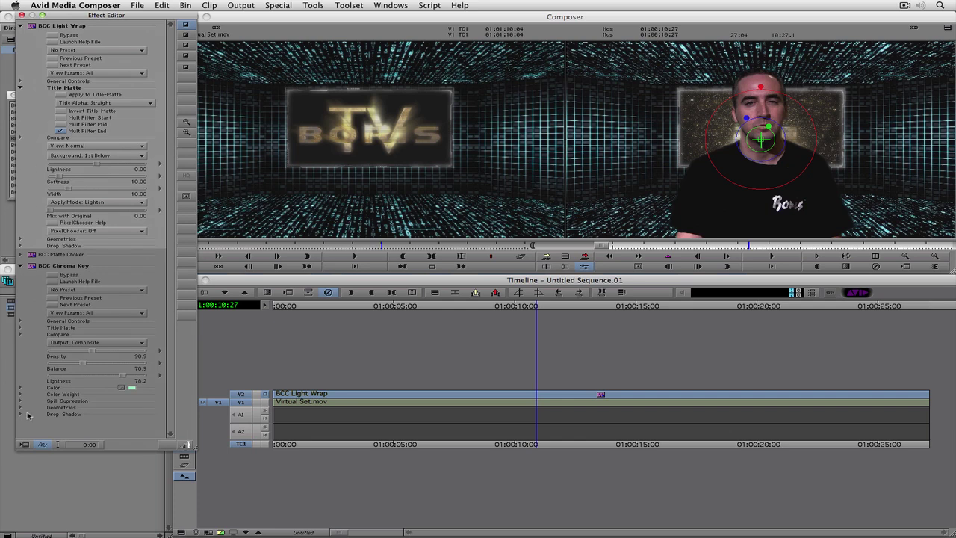
Step: Set the BCC Chroma Key Geometrics Position X Point to 268.0, moving the presenter right
left_click(62, 407)
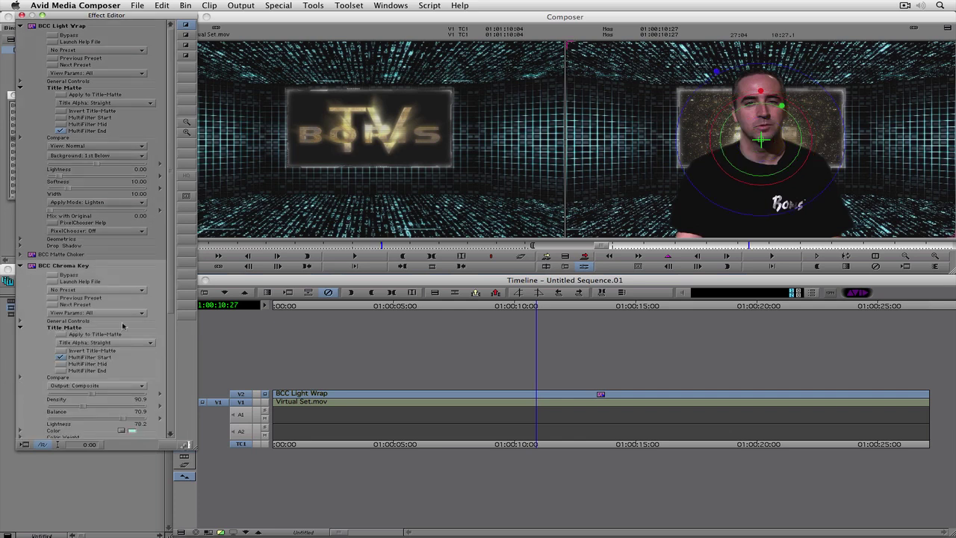
scroll(173, 246, "down", 2)
scroll(176, 327, "down", 3)
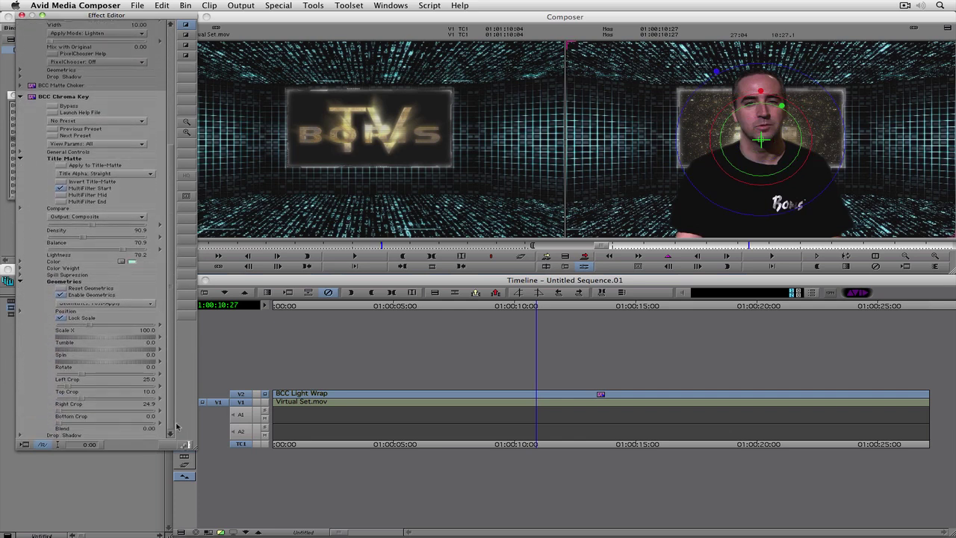
left_click(21, 312)
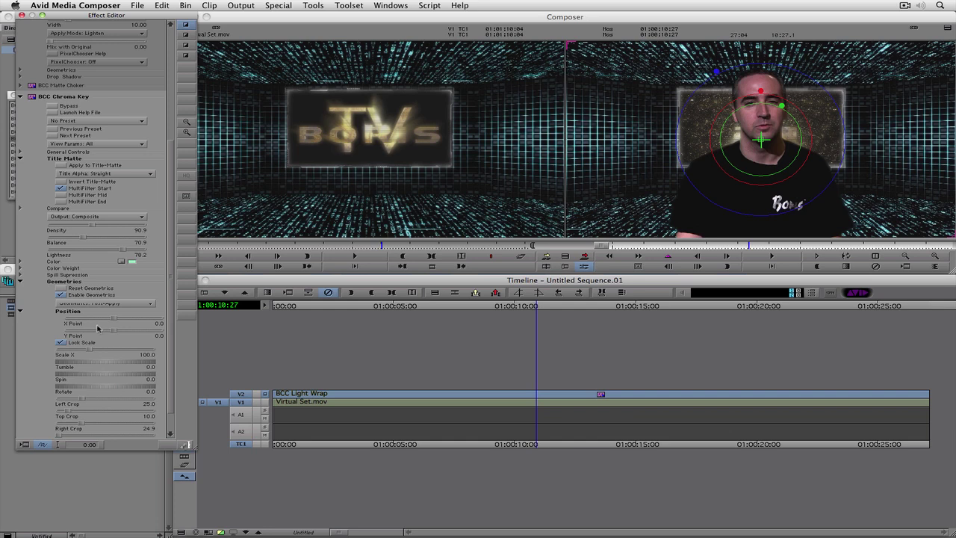
left_click_drag(112, 320, 128, 319)
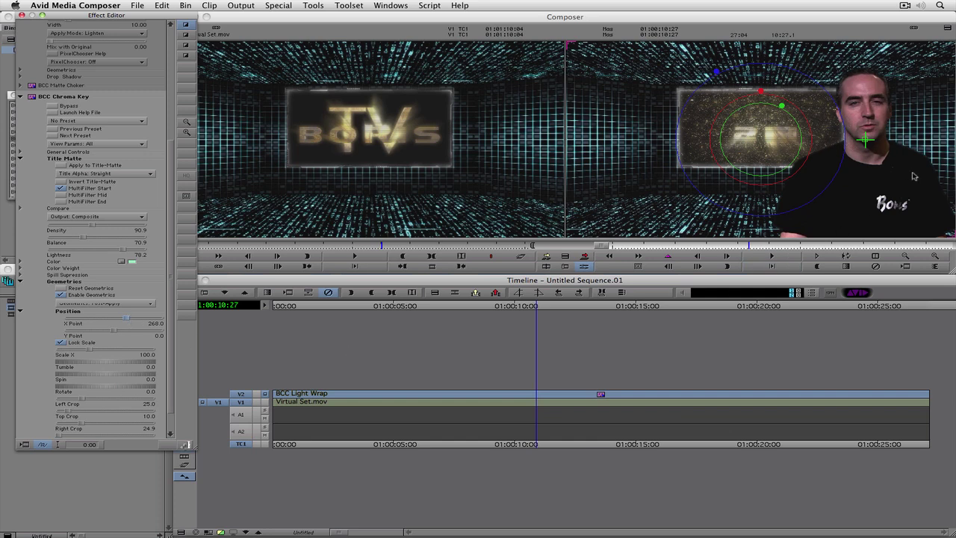
scroll(168, 160, "up", 5)
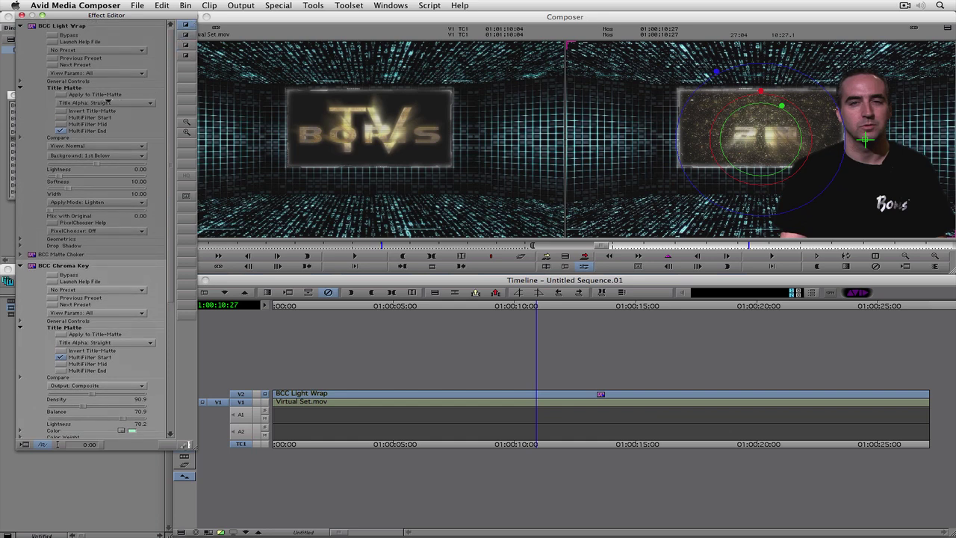
left_click(81, 149)
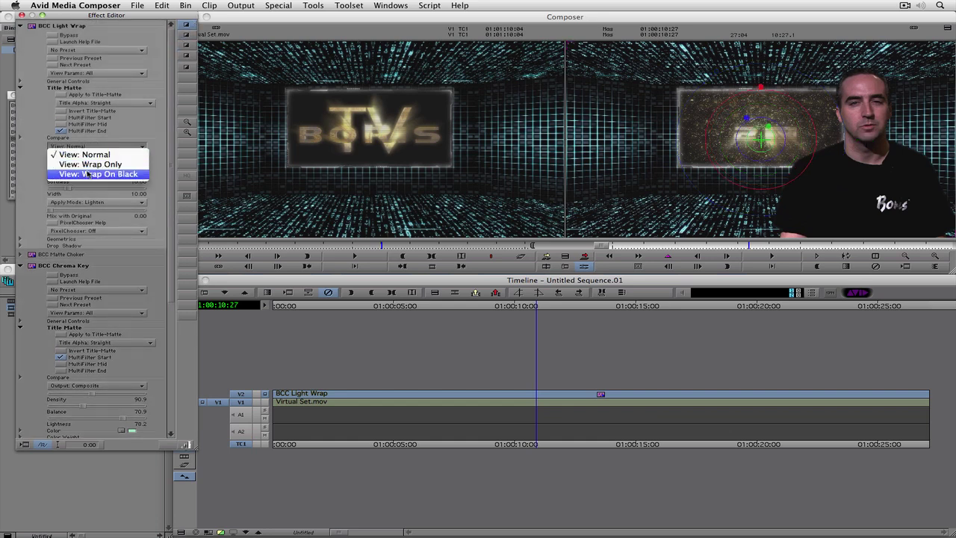
left_click(87, 172)
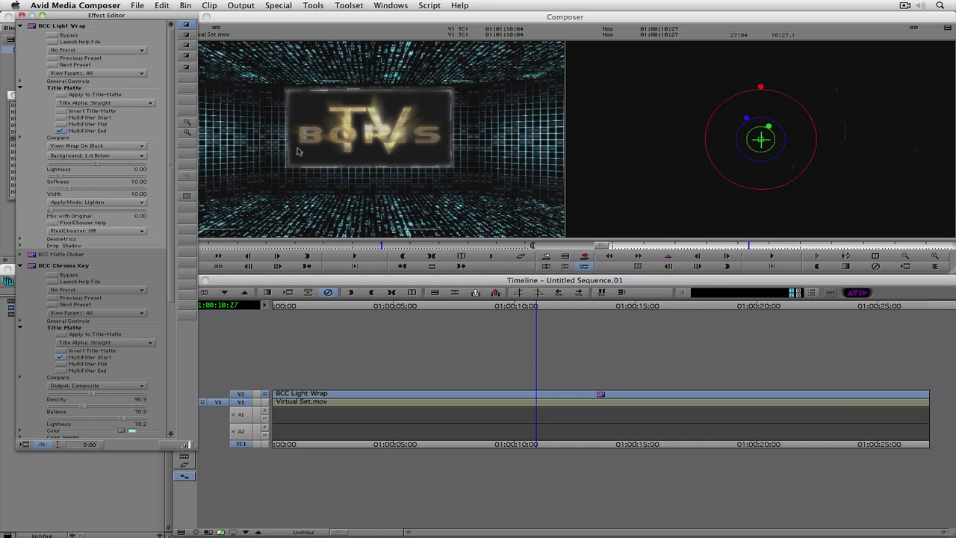
left_click(129, 144)
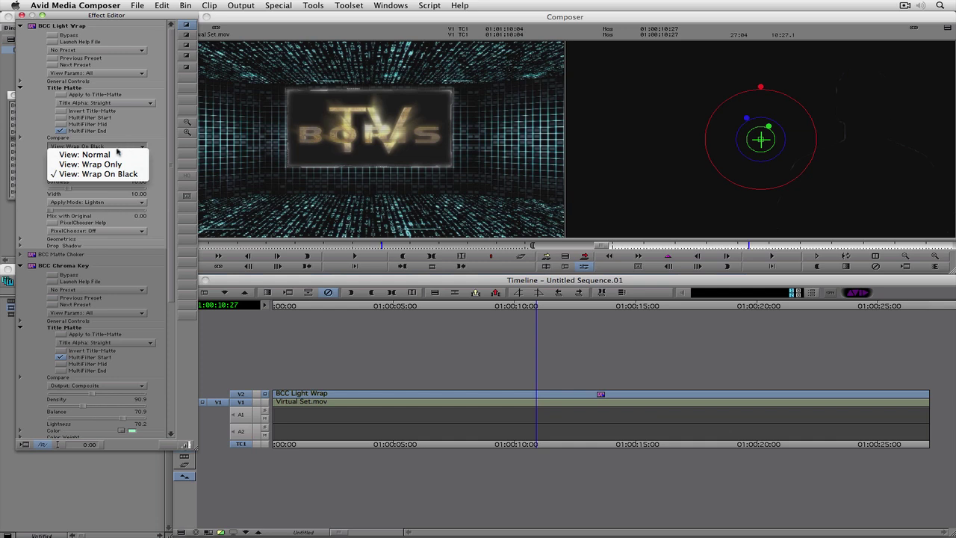
left_click(100, 155)
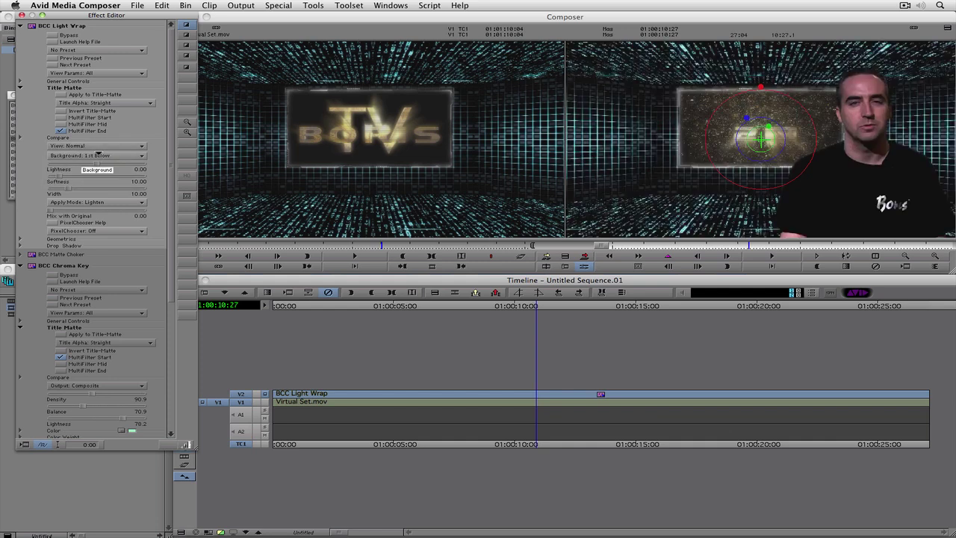